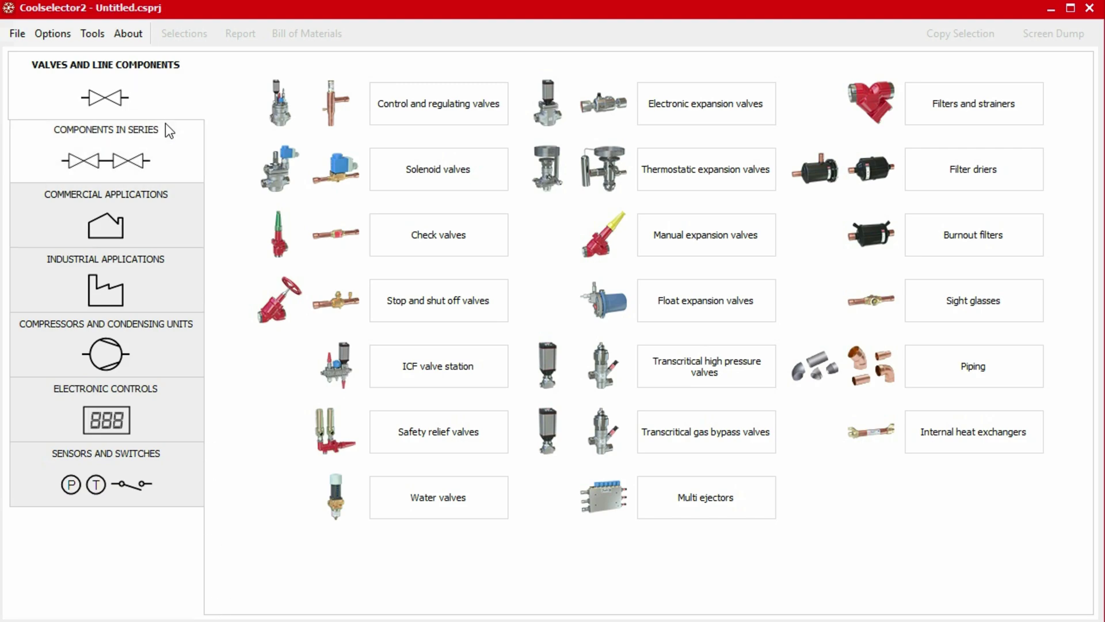
Browse the Components in Series, Commercial, Industrial, Compressors and Electronic Controls categories.
left_click(179, 160)
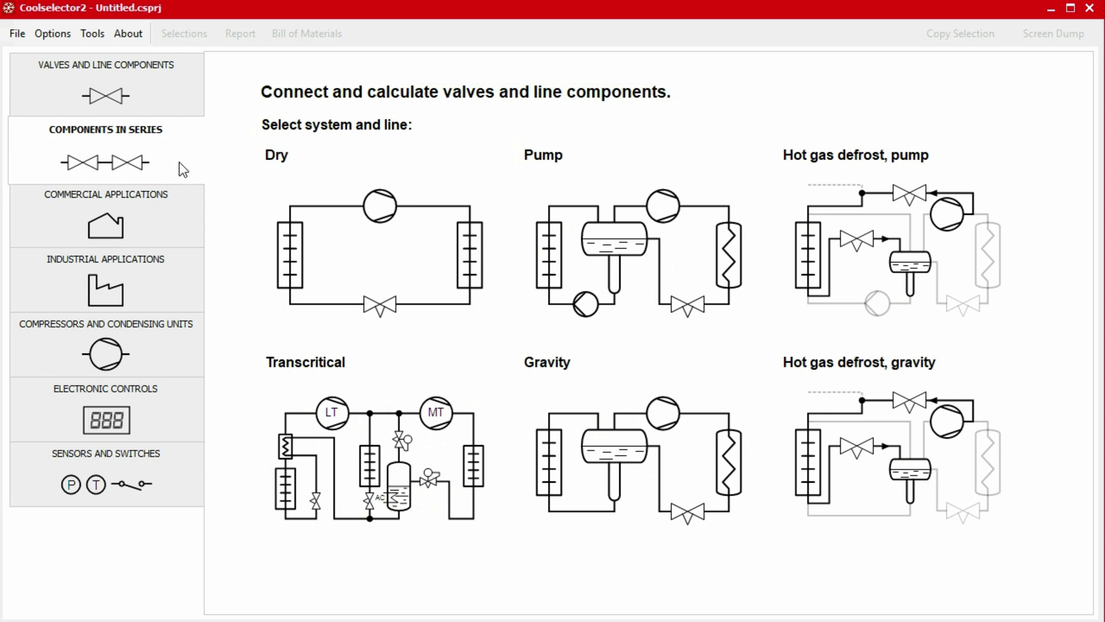
left_click(179, 216)
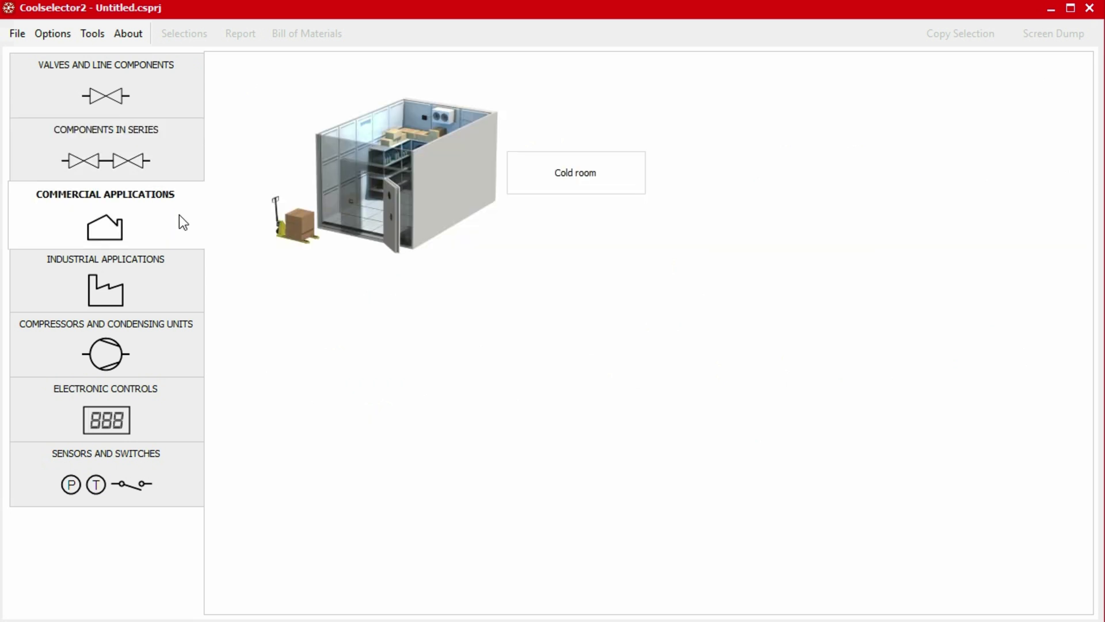
left_click(180, 290)
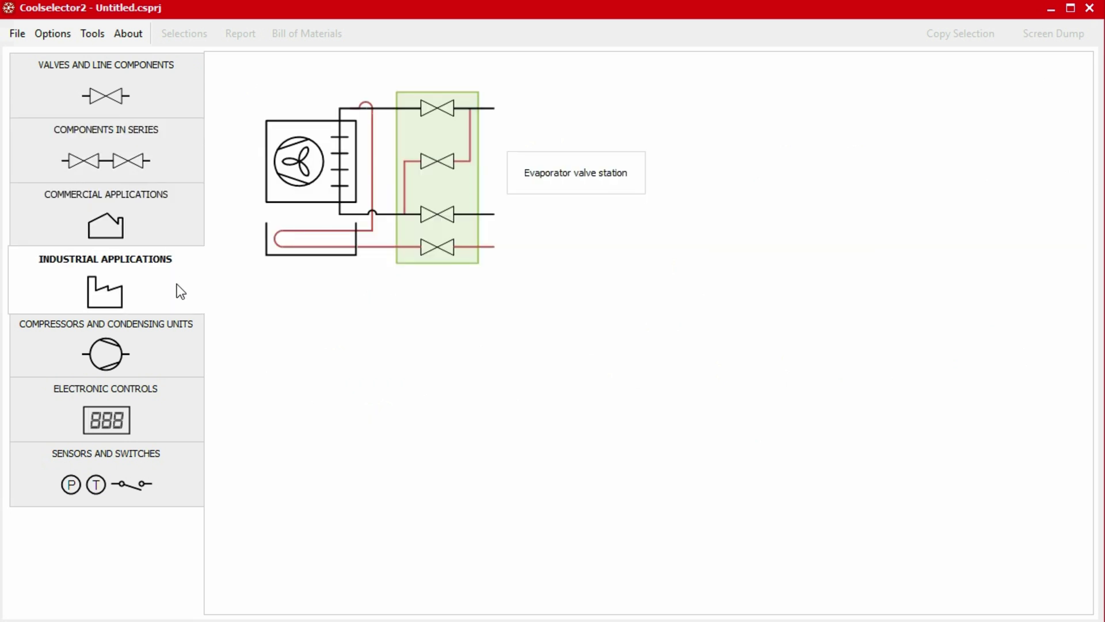
left_click(176, 357)
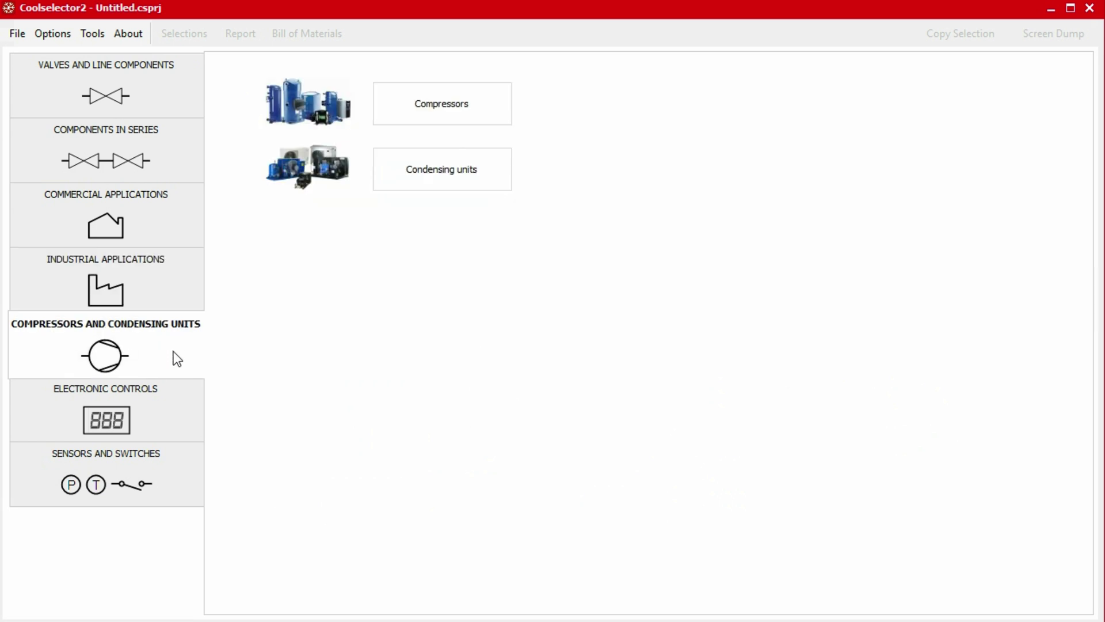
left_click(177, 419)
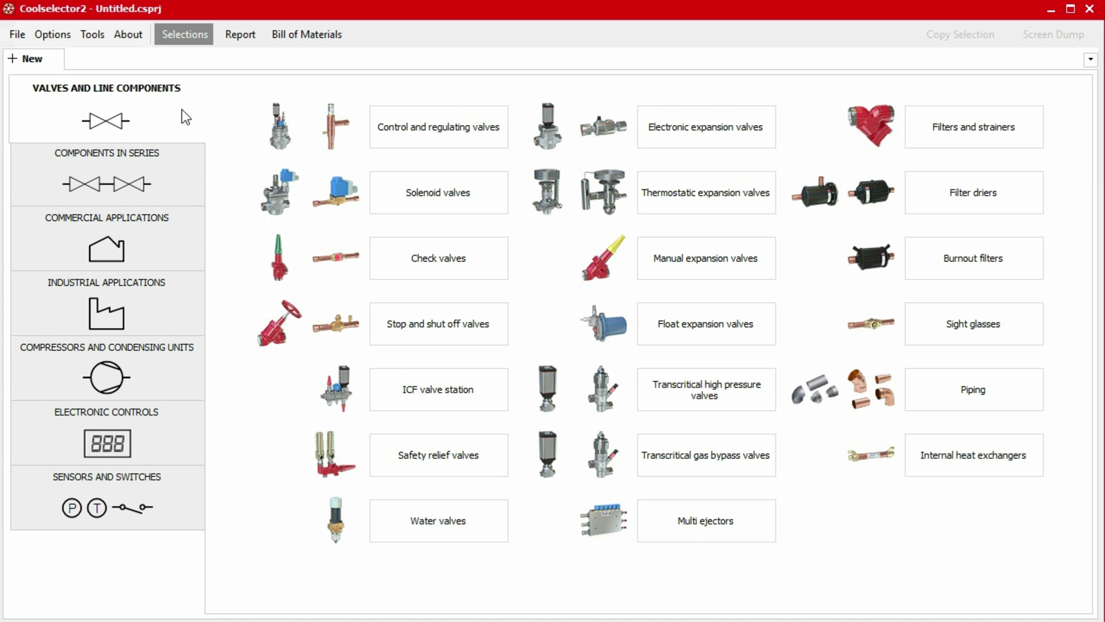
Start Check valve 1 and set preferences to Commercial applications.
left_click(443, 266)
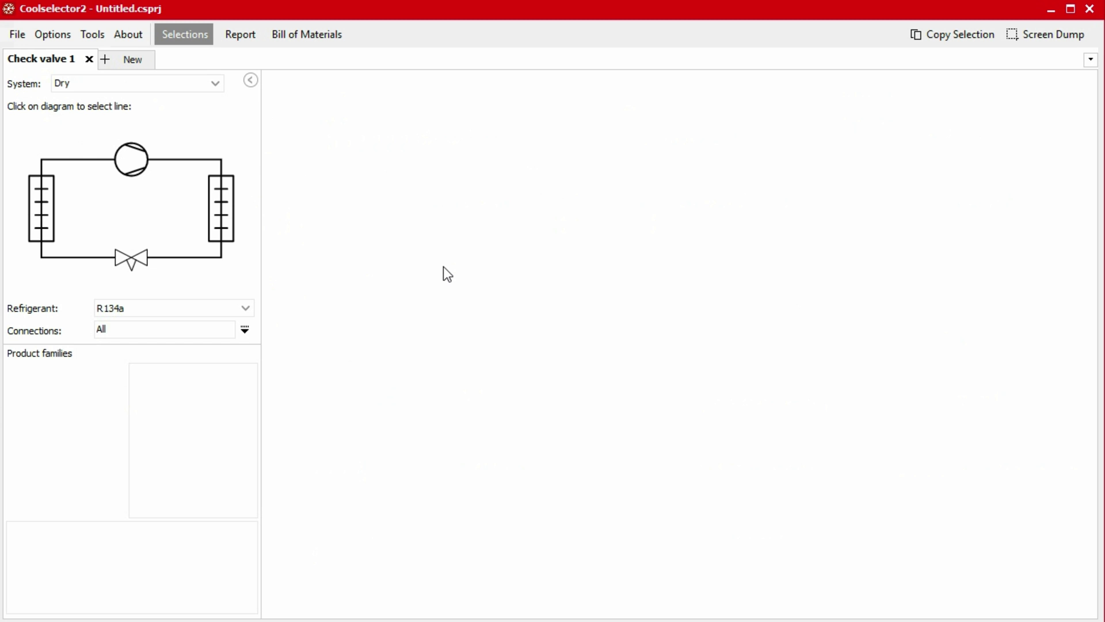
left_click(51, 36)
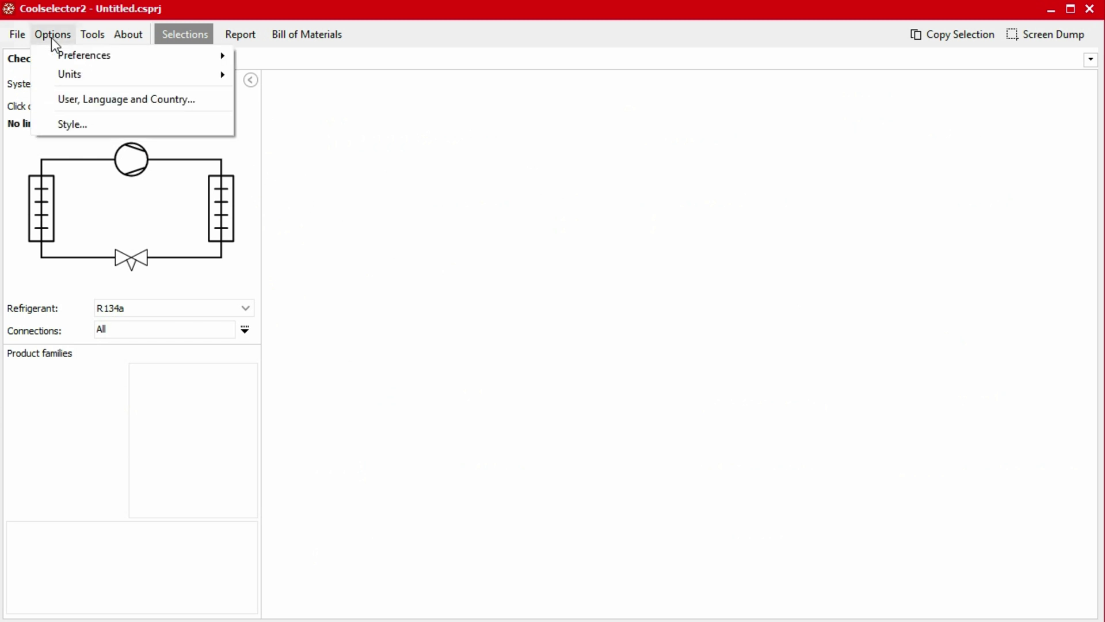
mouse_move(72, 60)
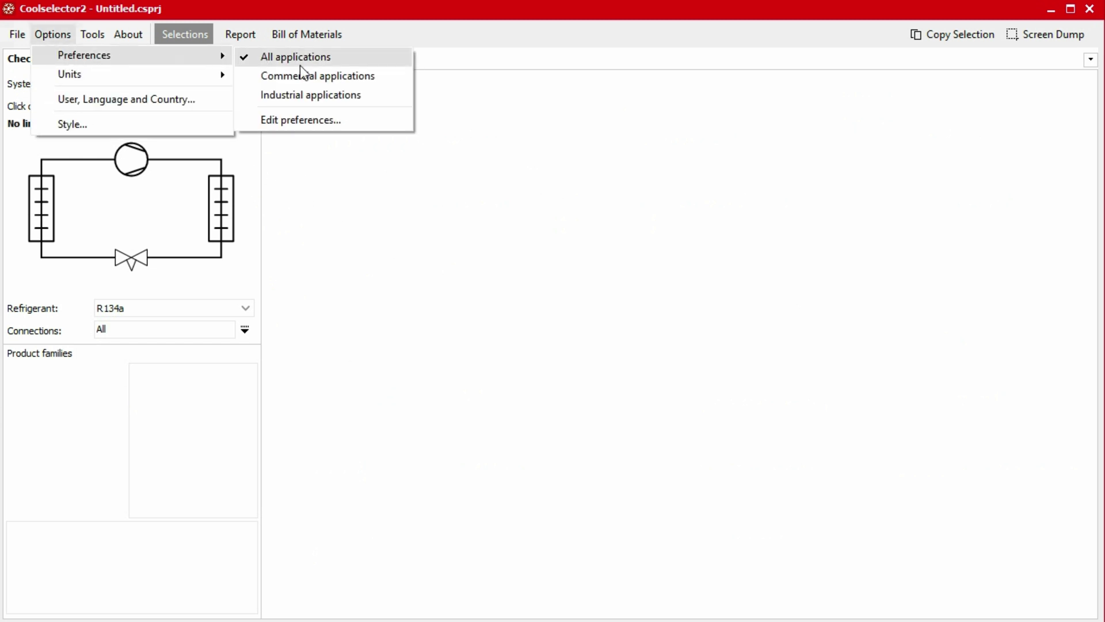
left_click(310, 81)
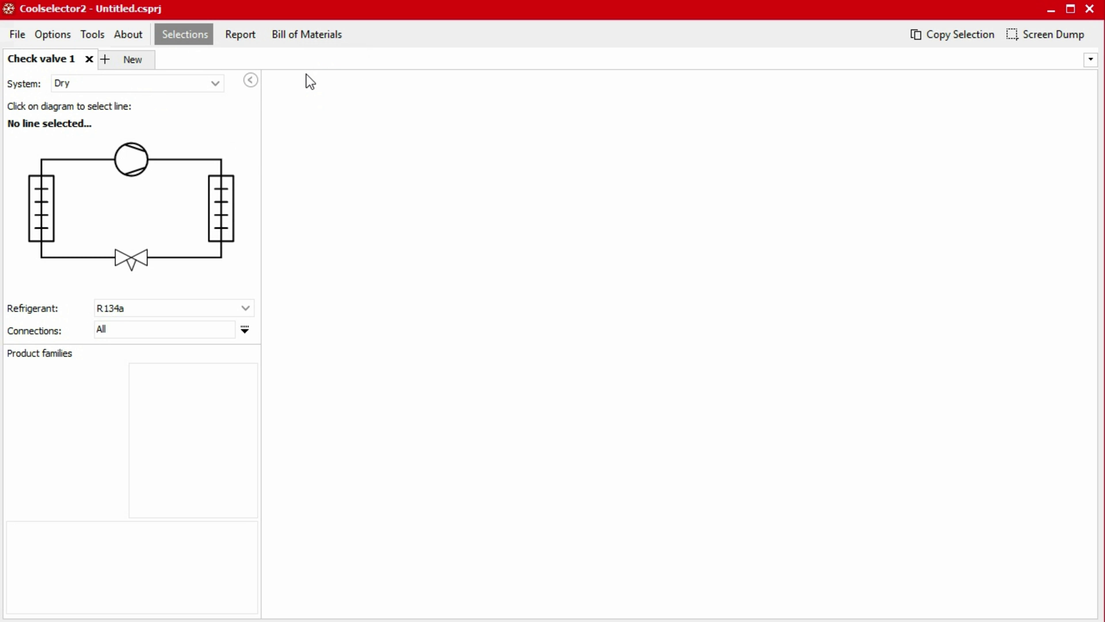
Put the check valve on the Dry system's discharge line with R513A and all connections.
left_click(216, 84)
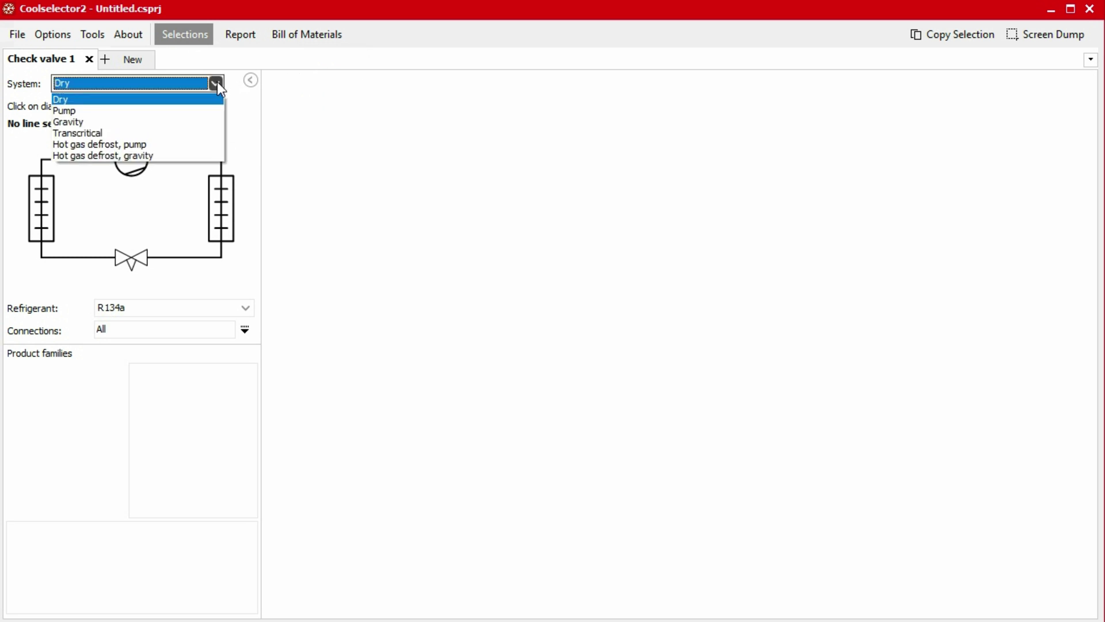
left_click(217, 83)
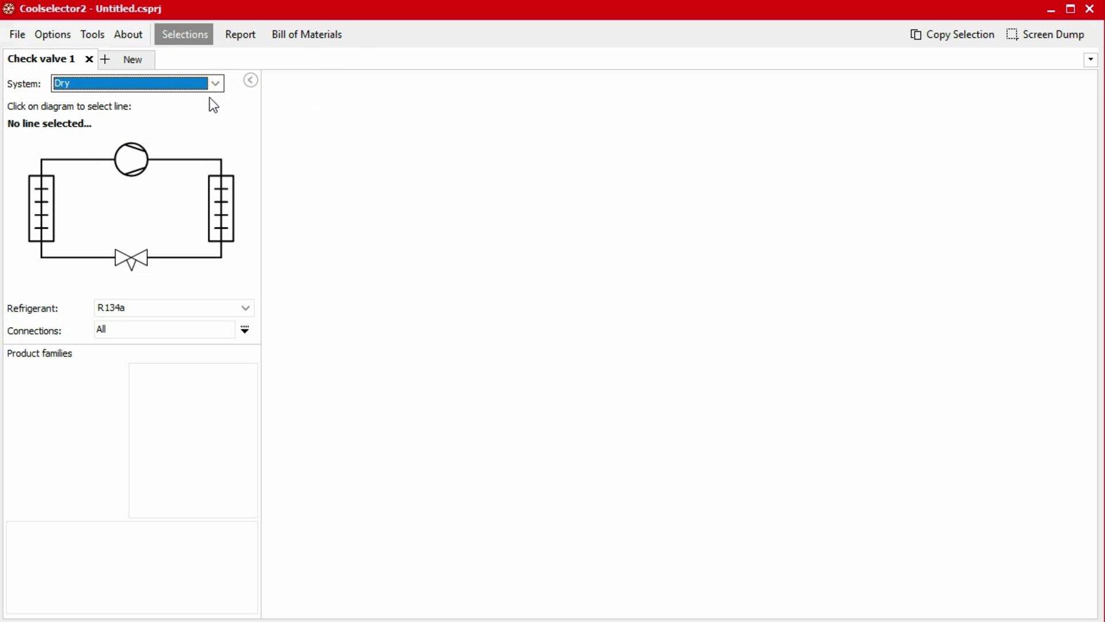
left_click(192, 166)
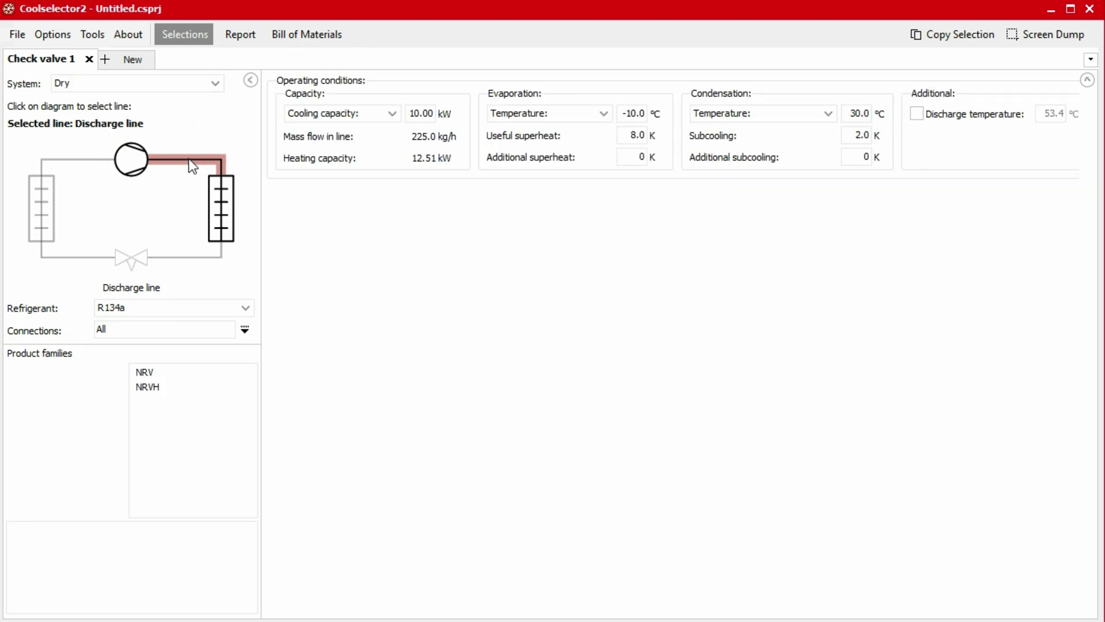
left_click(246, 310)
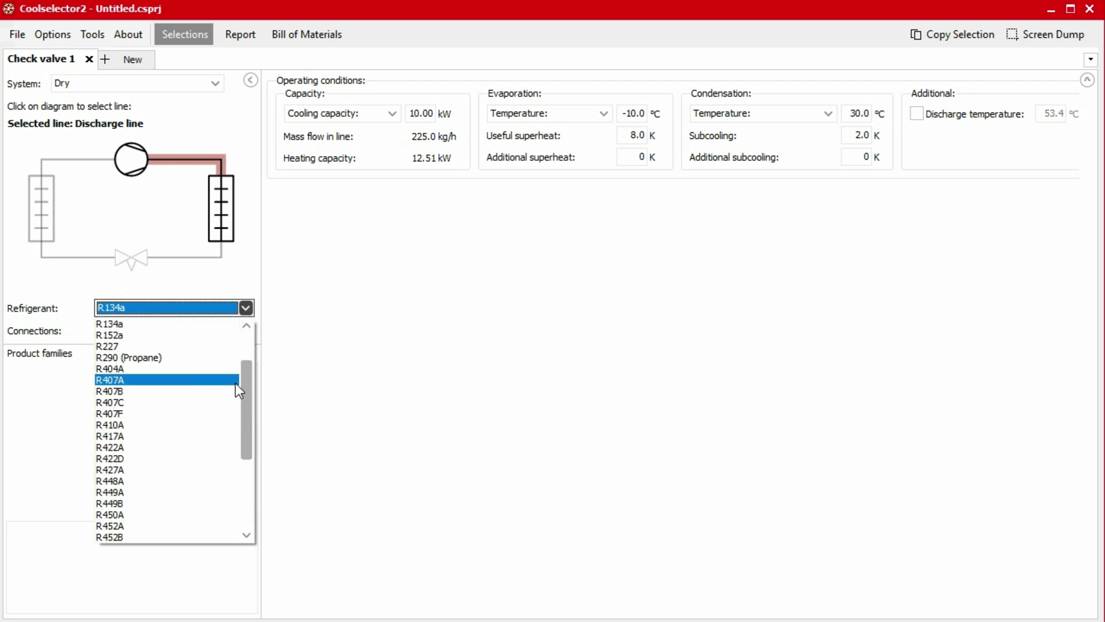
left_click_drag(244, 398, 240, 462)
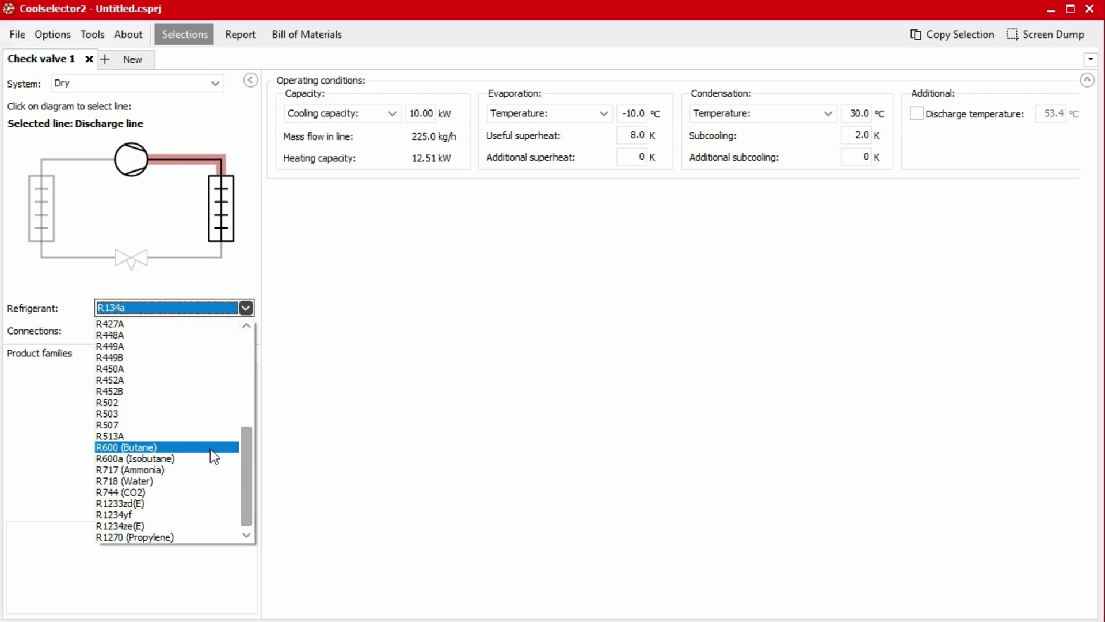
left_click(187, 437)
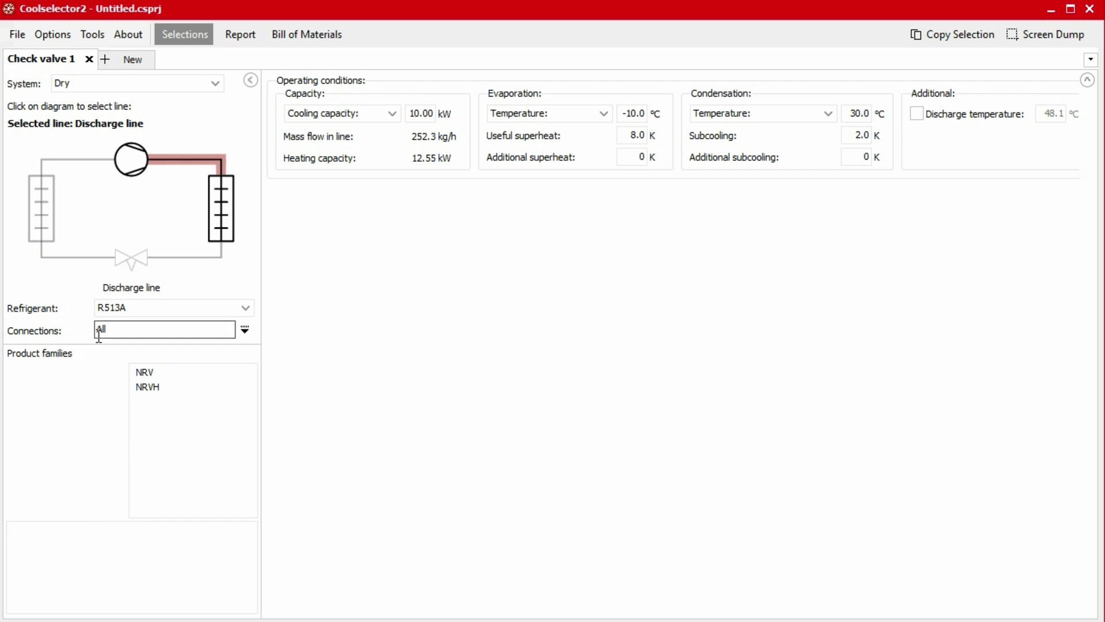
left_click(245, 329)
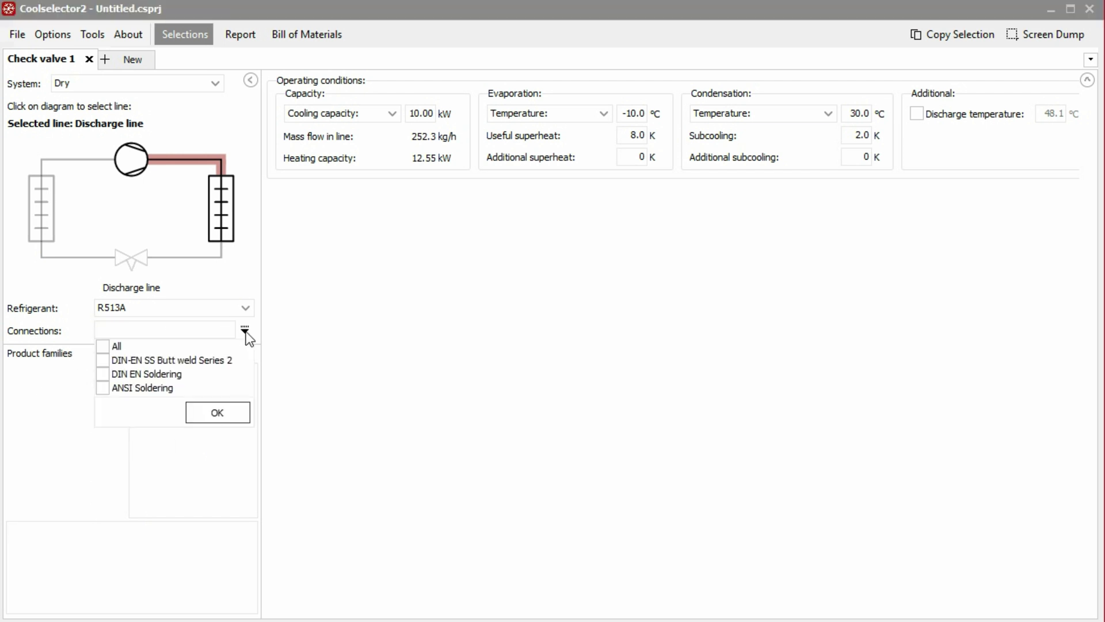
left_click(245, 331)
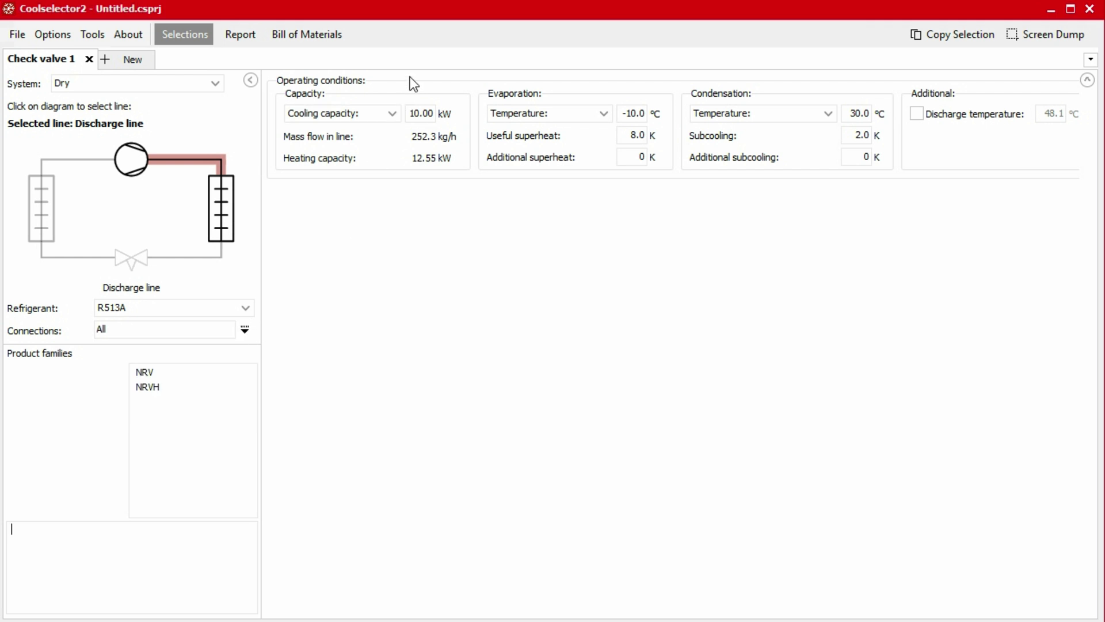
Enter 45 kW cooling capacity, a new additional superheat and 42 °C condensing temperature.
left_click(426, 113)
double_click(426, 113)
type("45")
key("Tab")
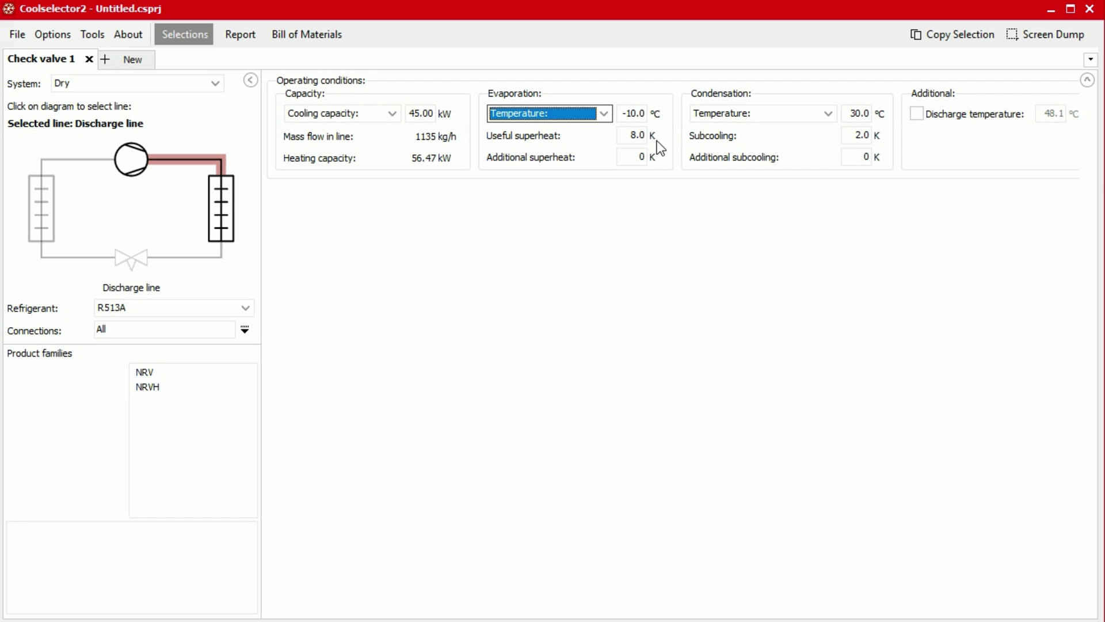
double_click(638, 156)
type("5")
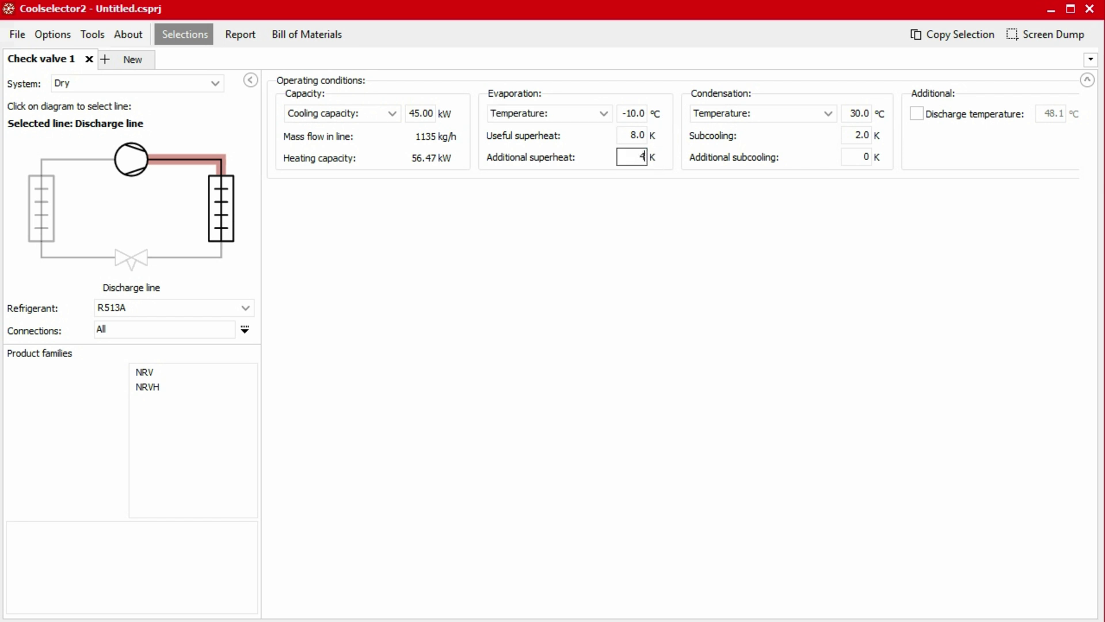
key("Tab")
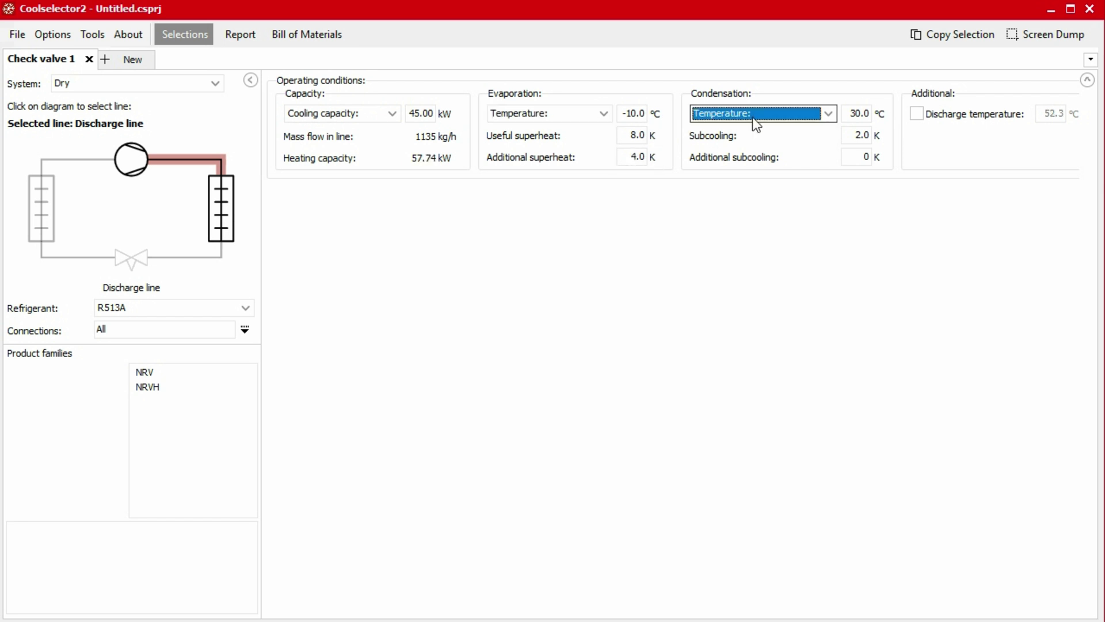
double_click(866, 112)
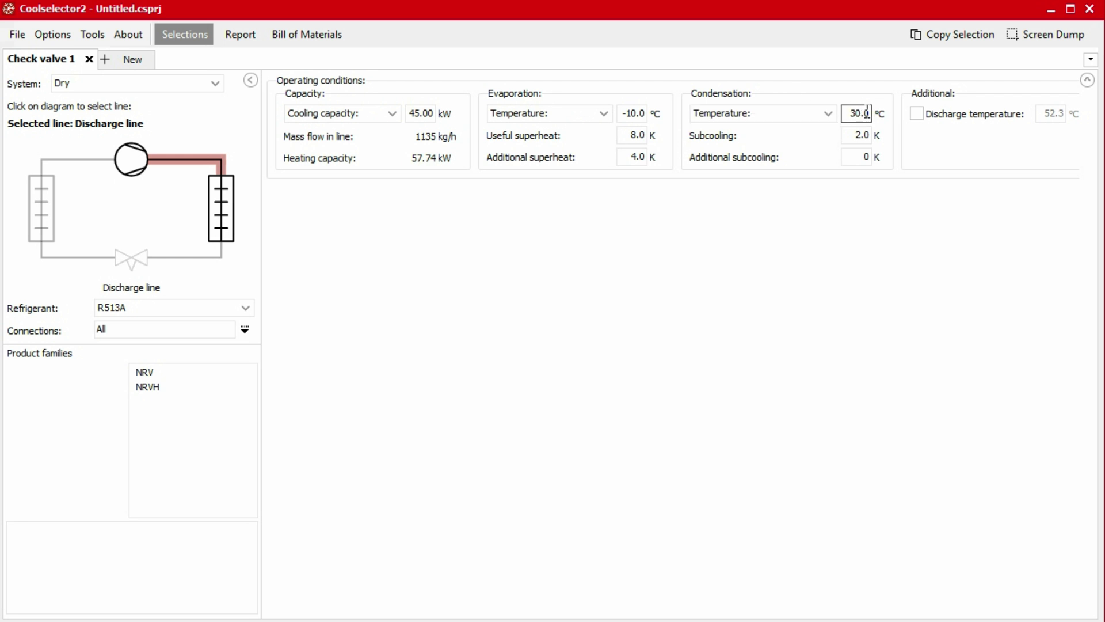
type("42")
key("Tab")
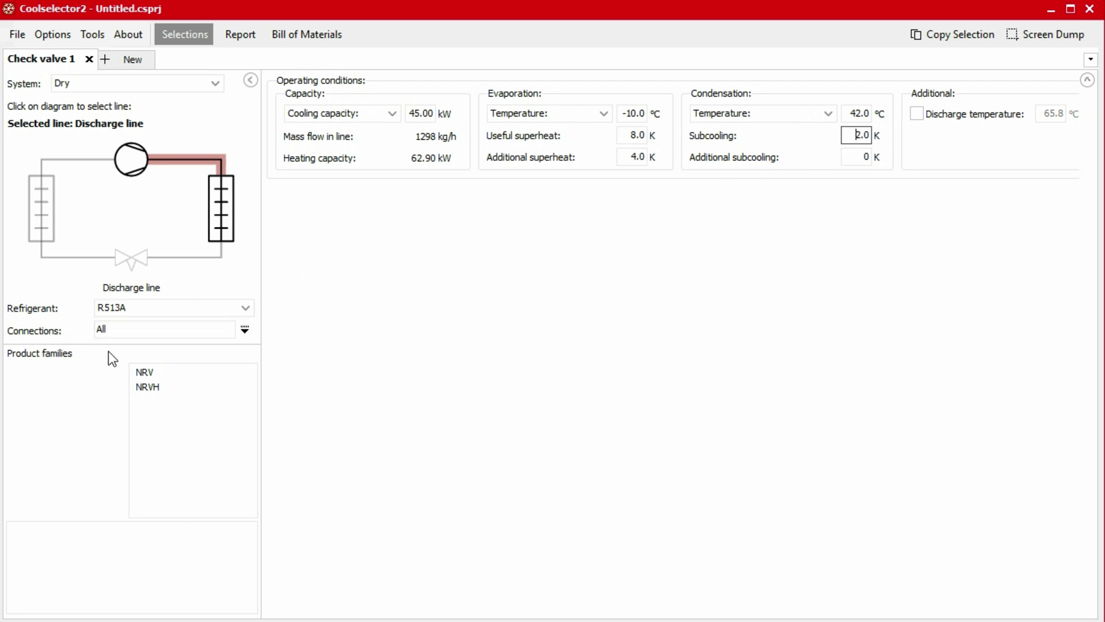
mouse_move(145, 373)
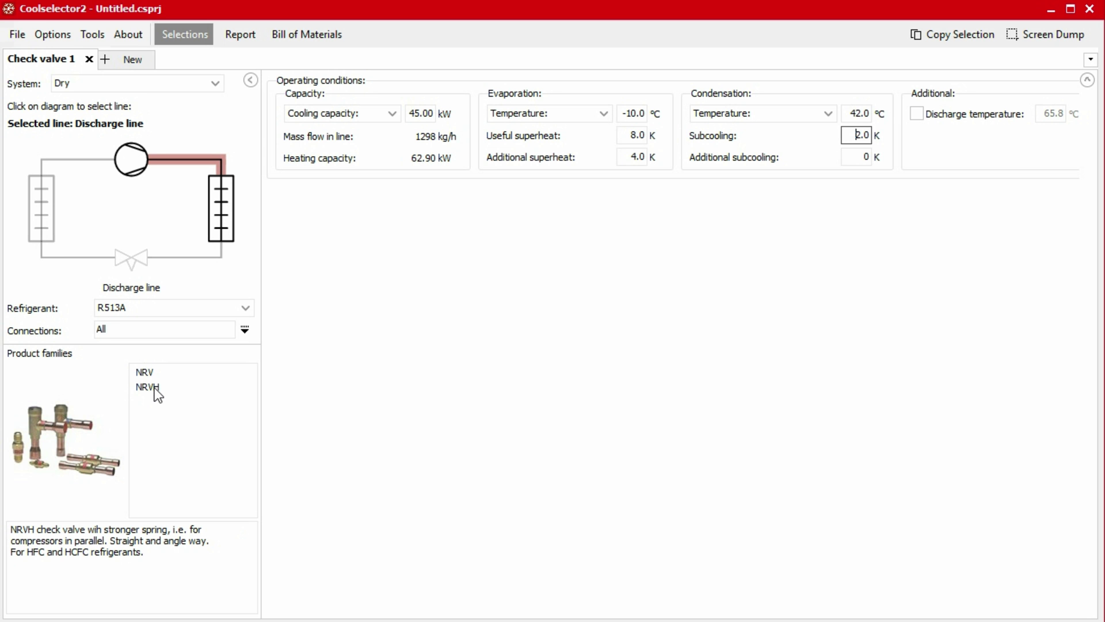
Show the NRVH family results and select NRVH 22 (code 020-1072) for the discharge line.
left_click(154, 388)
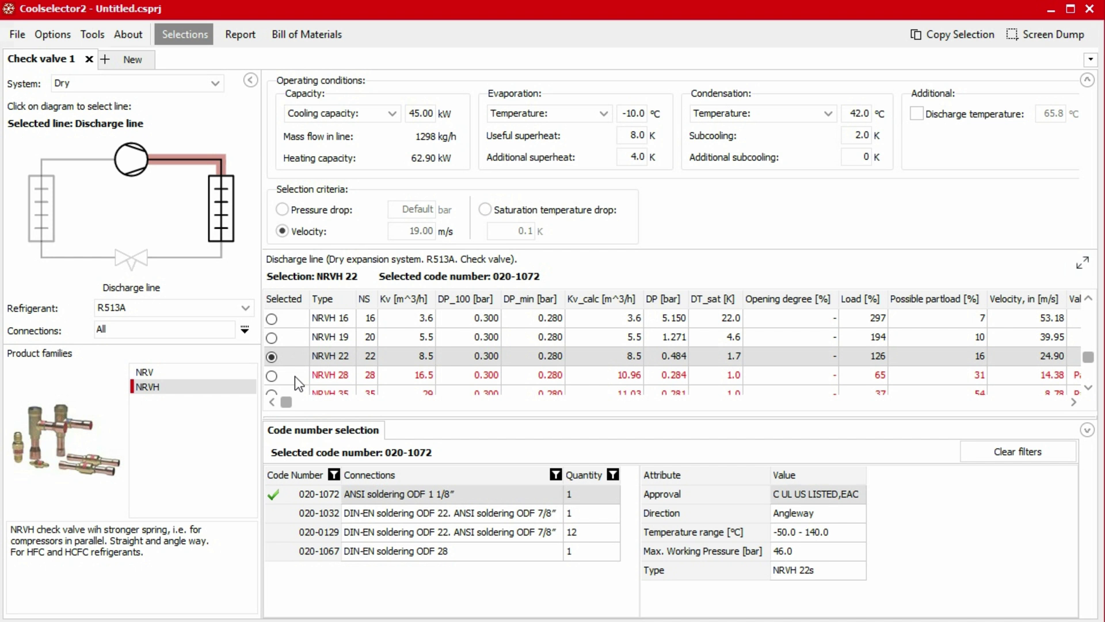
left_click_drag(285, 403, 724, 403)
left_click_drag(1049, 420, 1062, 403)
mouse_move(1049, 374)
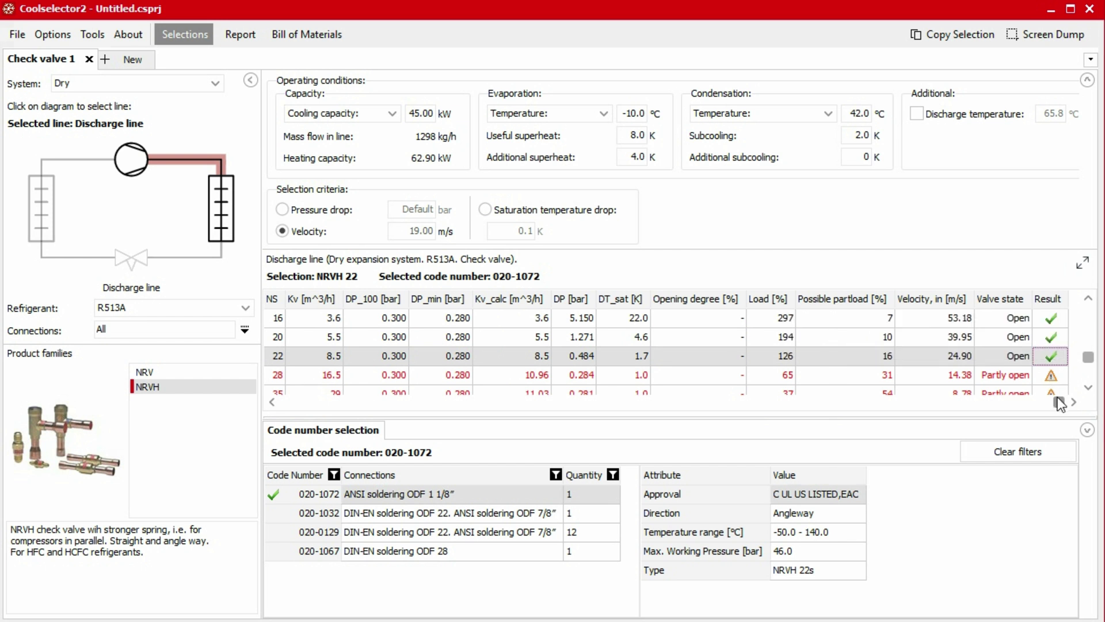
left_click_drag(1058, 402, 953, 412)
left_click_drag(360, 416, 282, 406)
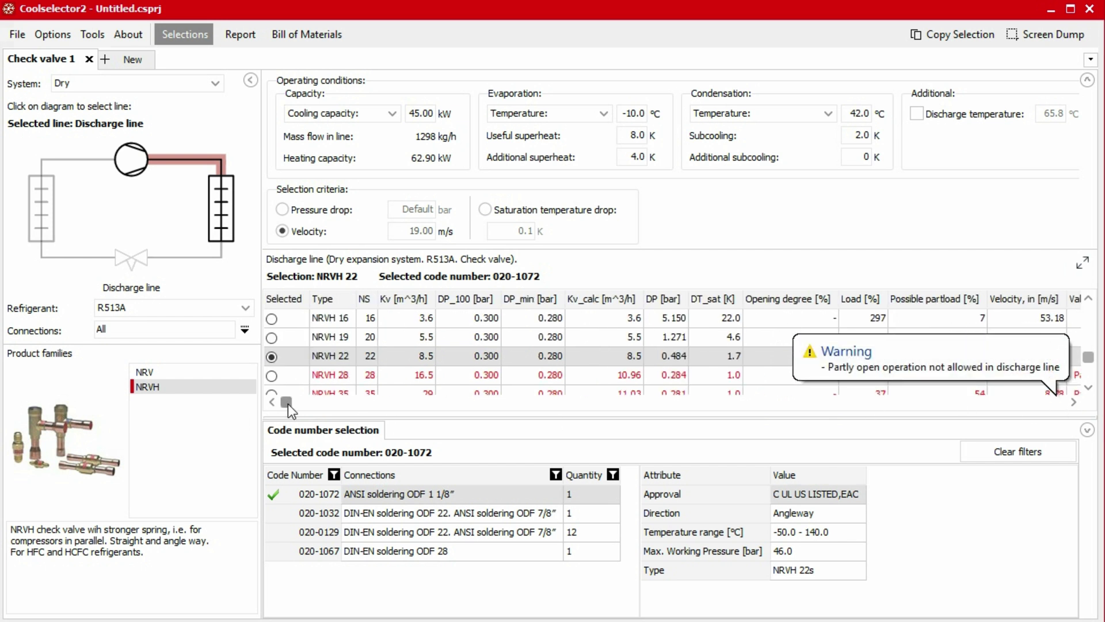
left_click(272, 375)
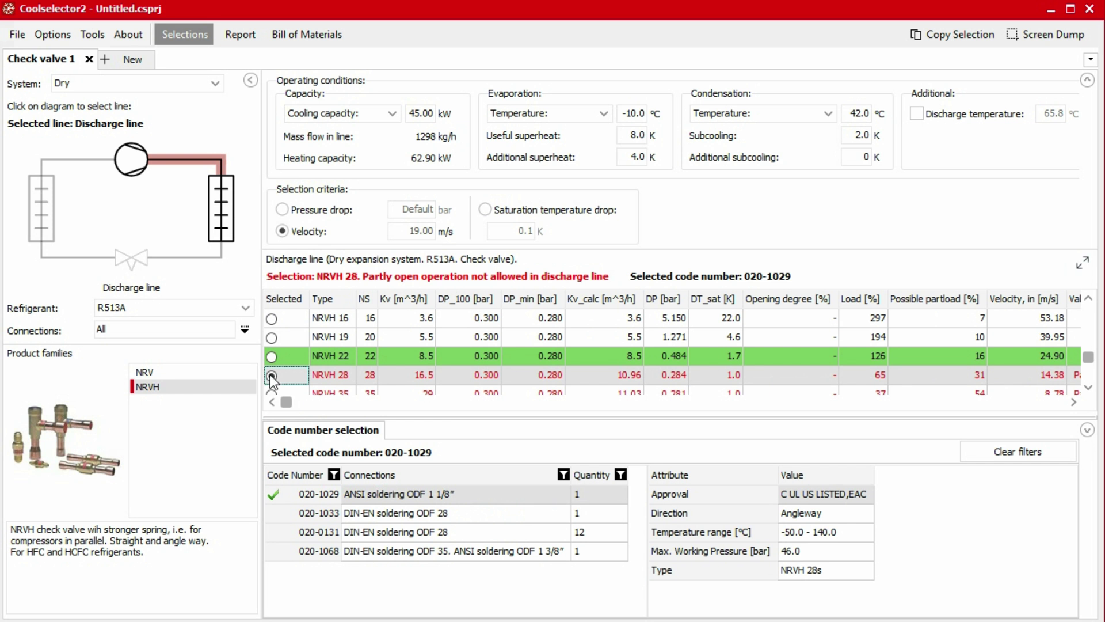
left_click(273, 356)
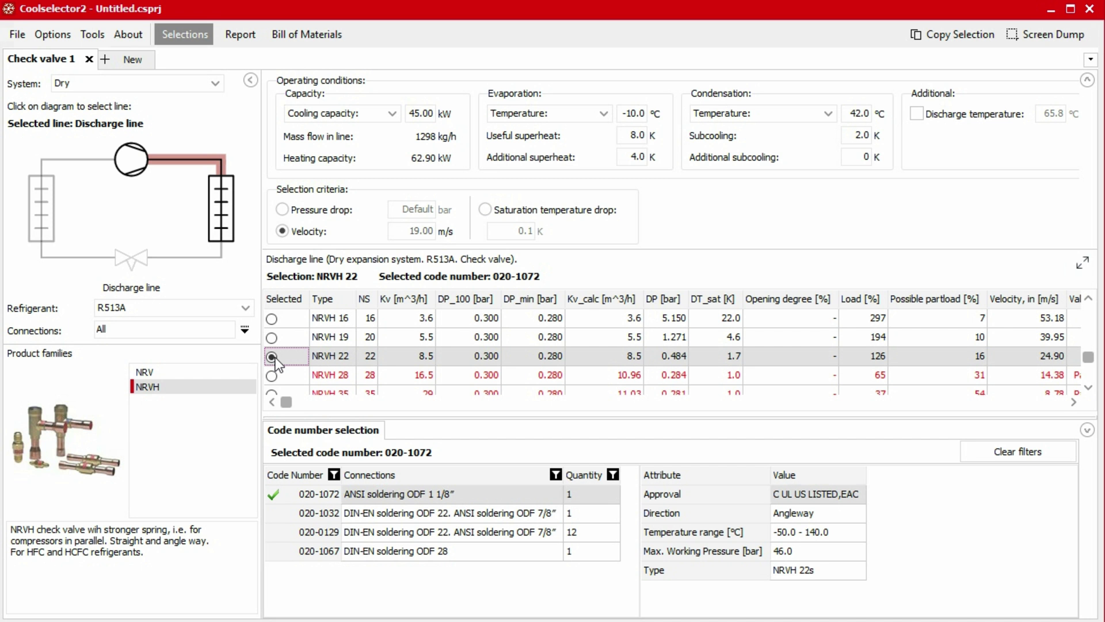
Change the cooling capacity from 45.00 to 22.50 kW, dropping NRVH 22 load to 63%.
left_click(431, 114)
double_click(431, 114)
type("22.5")
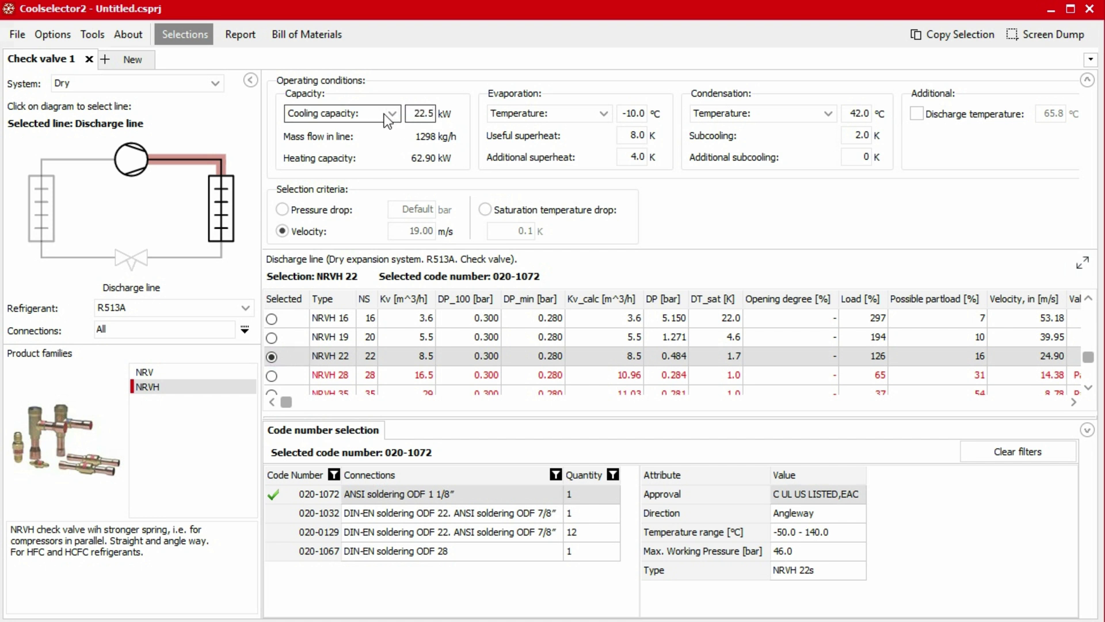
key("Tab")
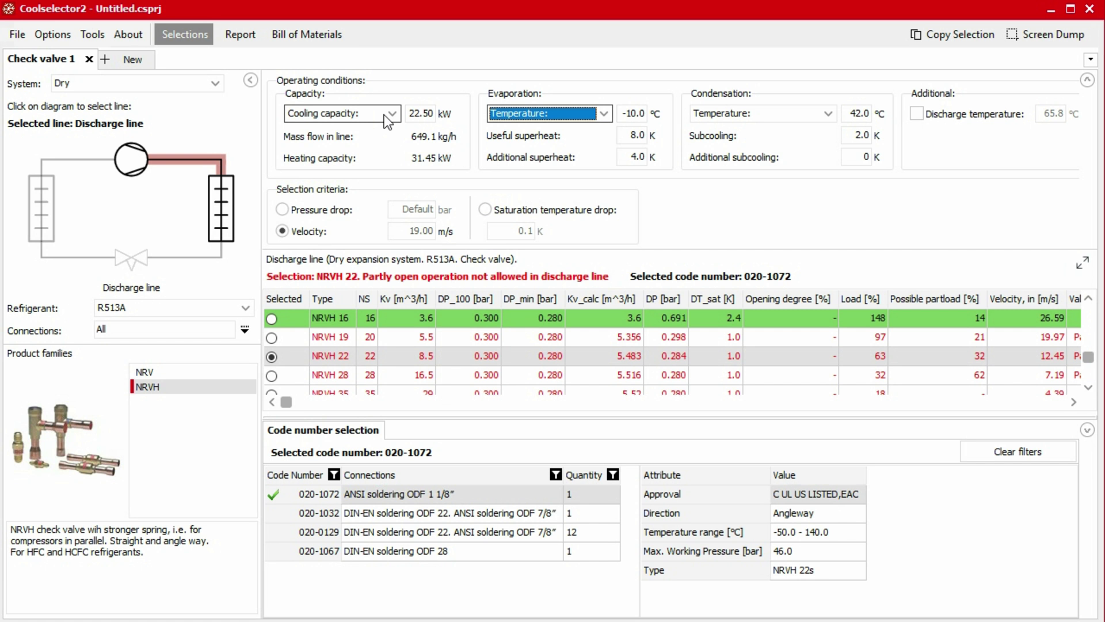
Enable valve performance curve and performance details, saving them as My preferences.
left_click(53, 34)
mouse_move(74, 54)
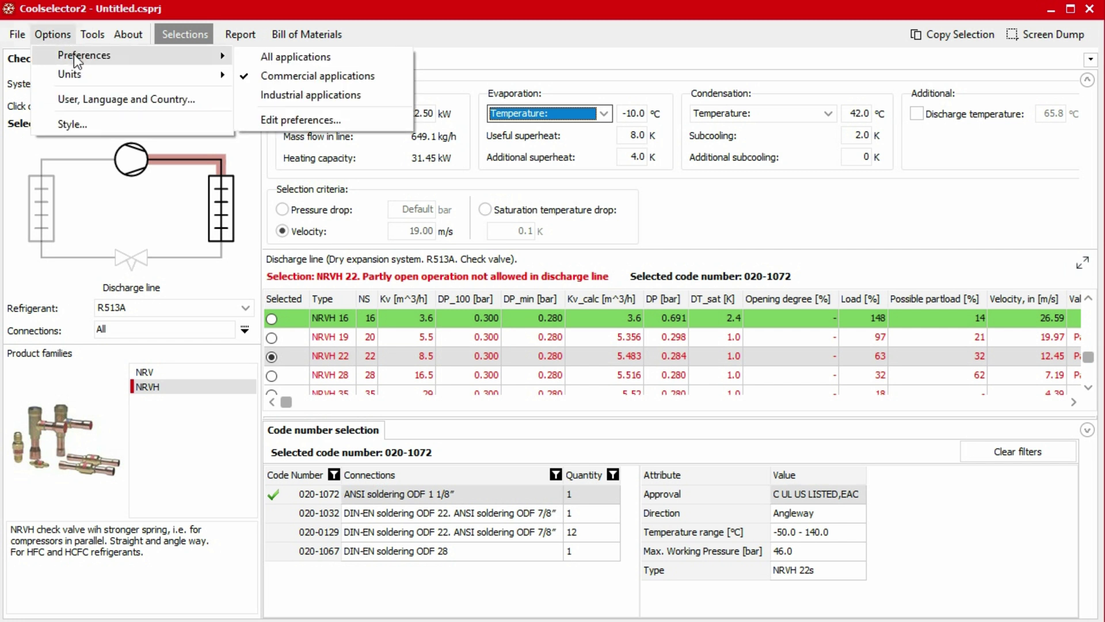
left_click(323, 122)
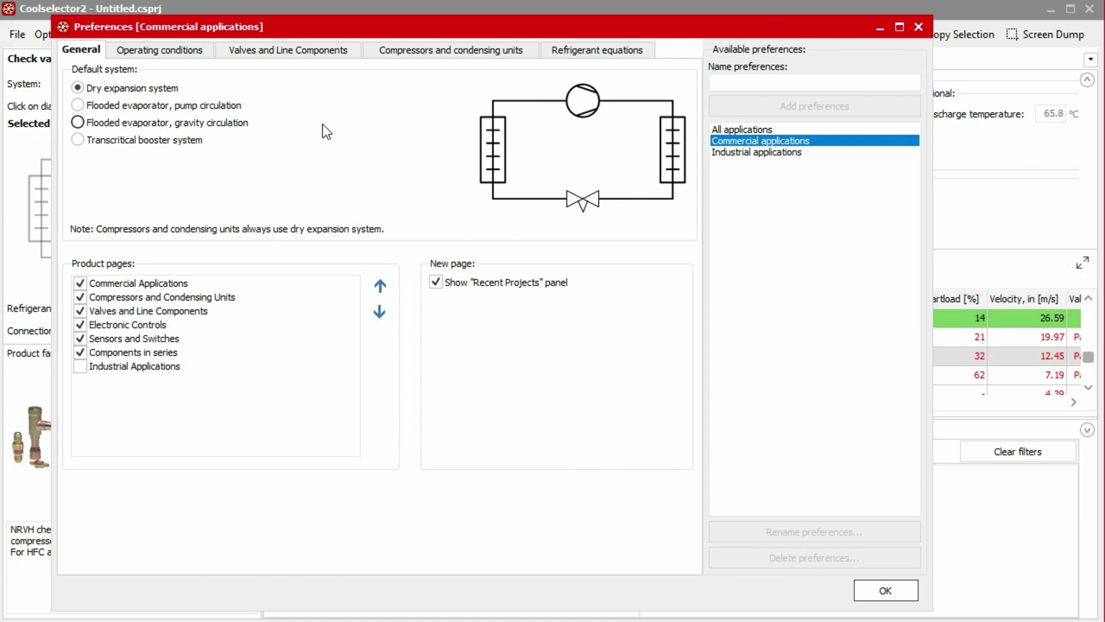
left_click(319, 50)
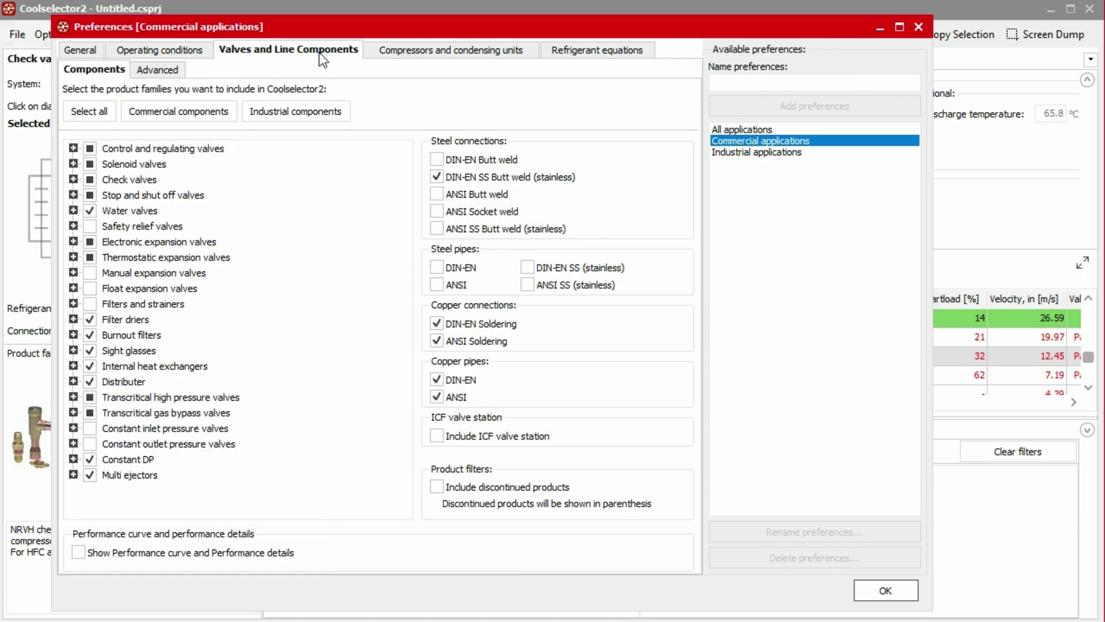
left_click(77, 554)
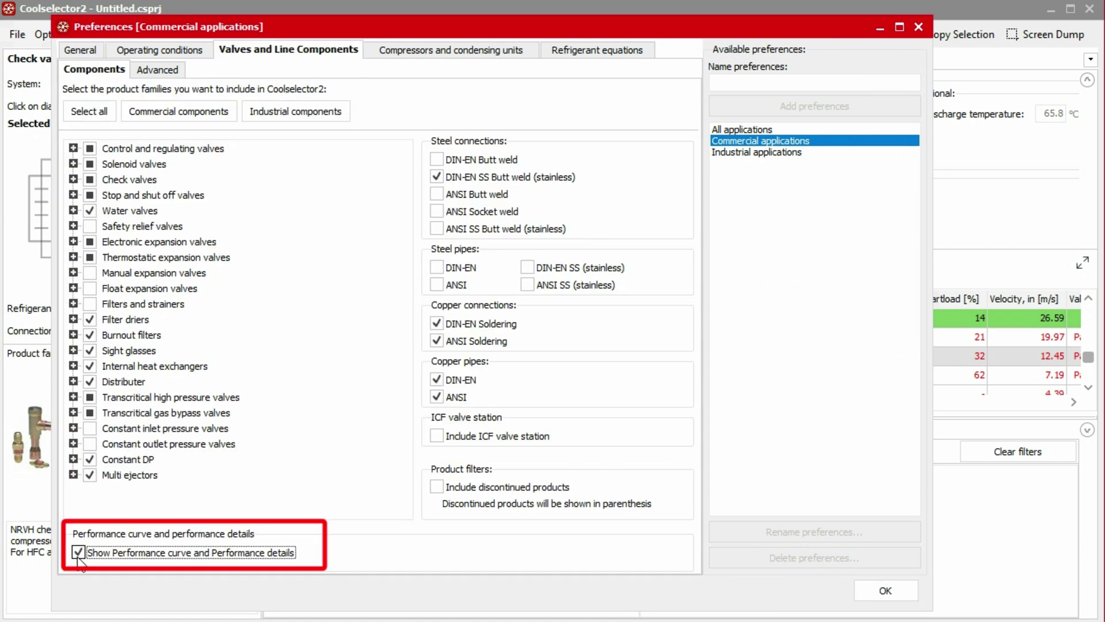
left_click(887, 588)
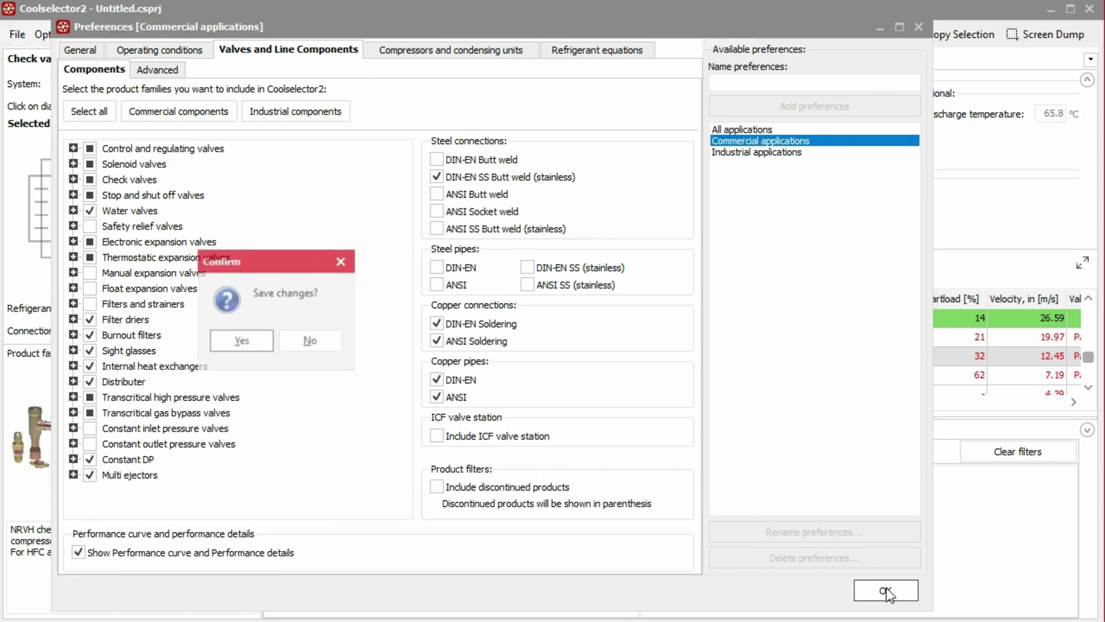
left_click(241, 341)
left_click(391, 336)
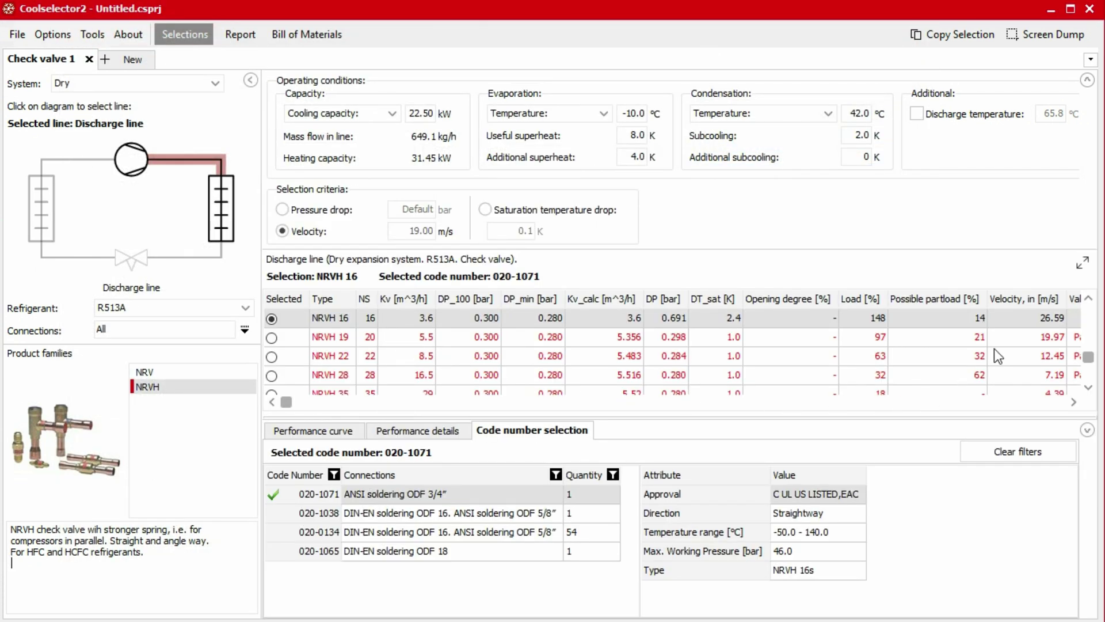
Maximize the results and view the NRVH 16 performance curve, performance details and code numbers.
left_click(1083, 263)
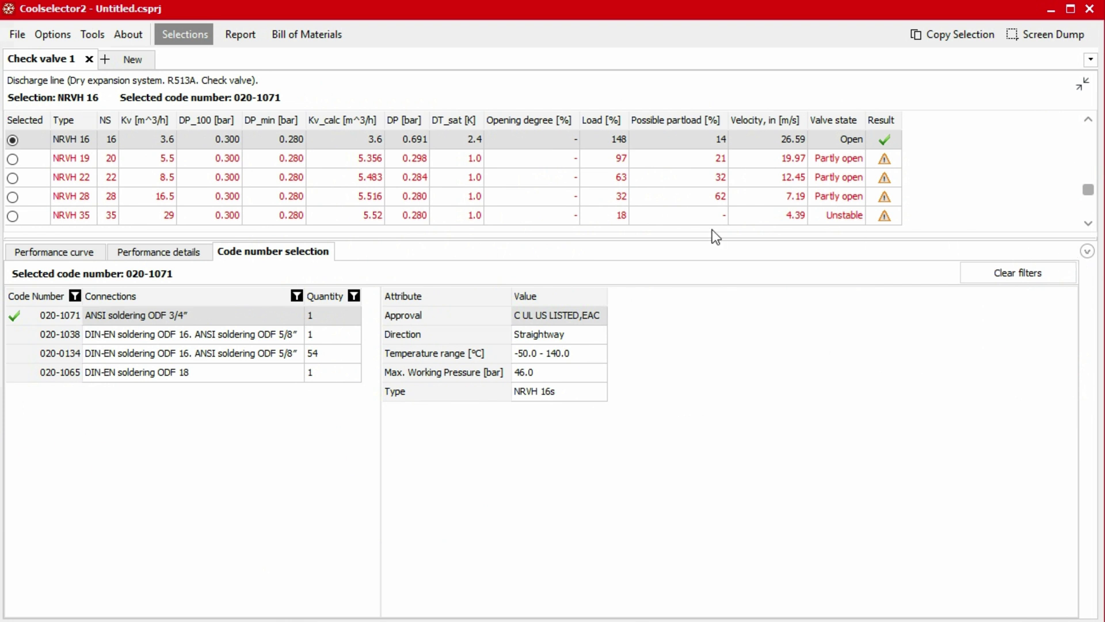
left_click(59, 253)
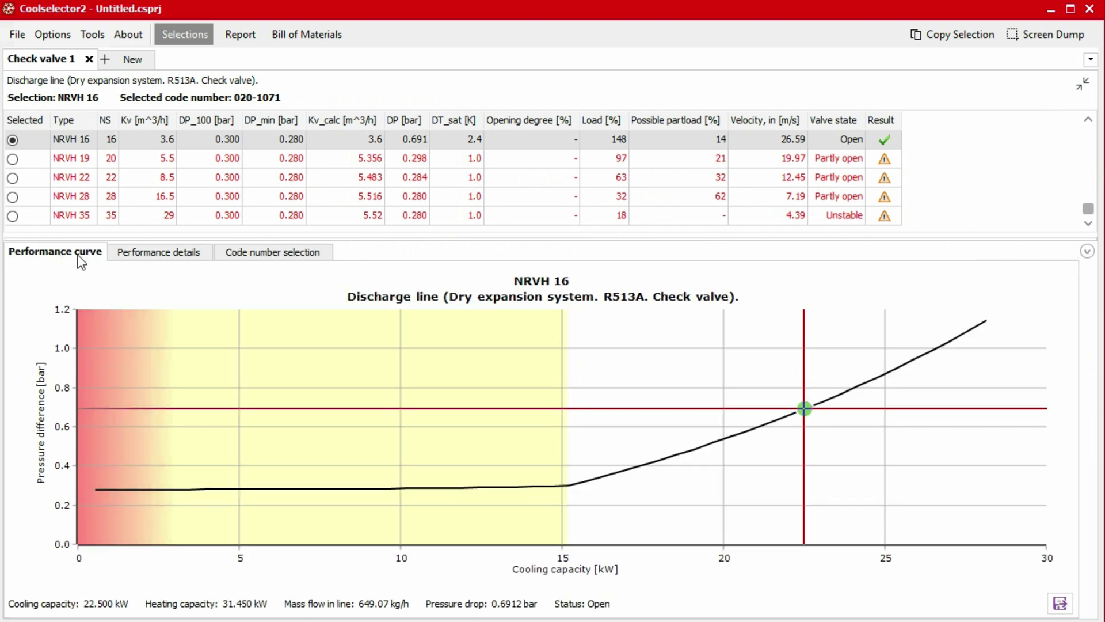
left_click(158, 255)
left_click(279, 260)
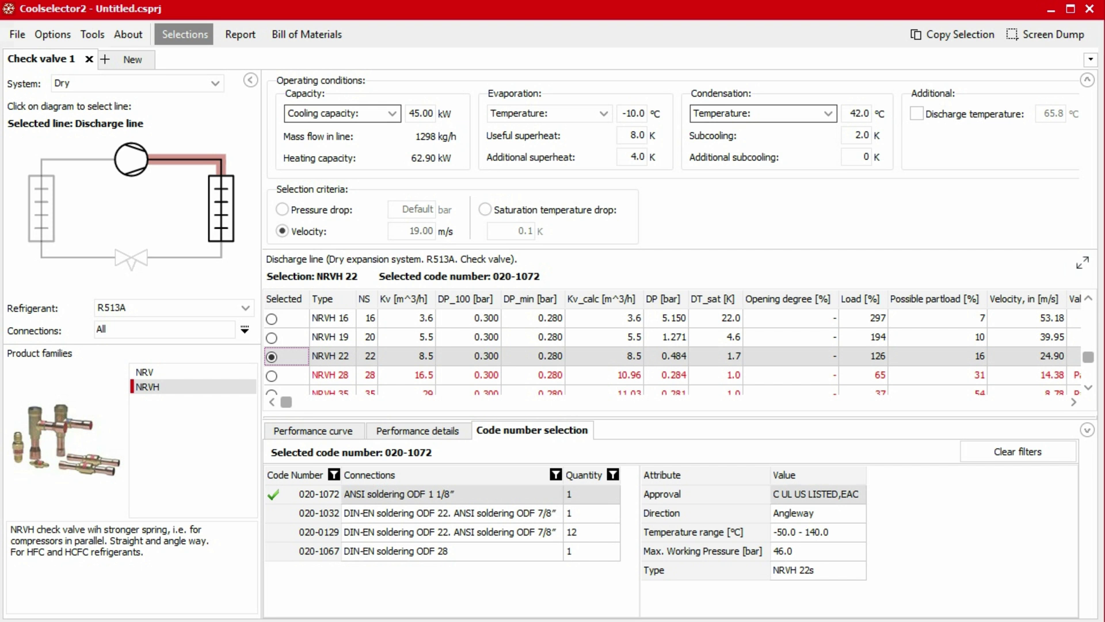
Start a new check valve selection and size it for the liquid line.
left_click(118, 64)
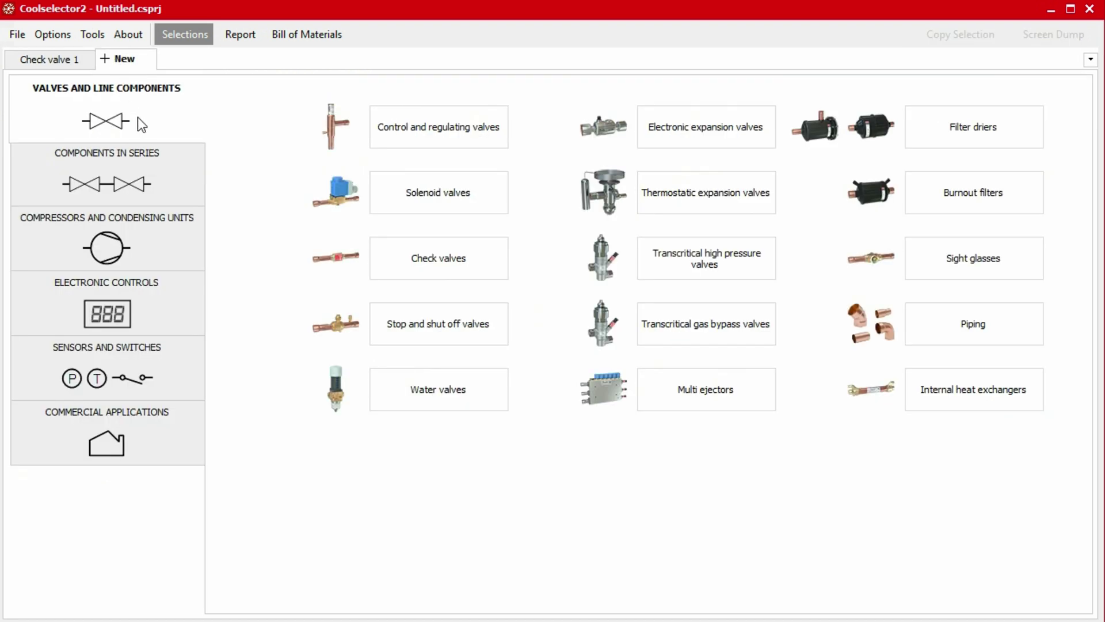
left_click(395, 273)
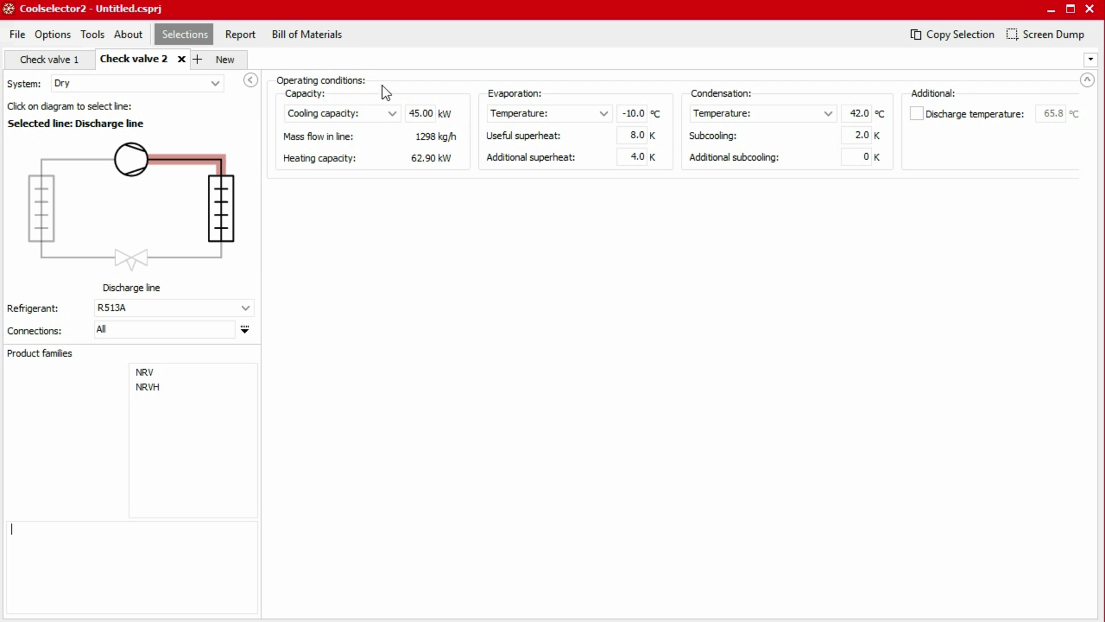
left_click(199, 258)
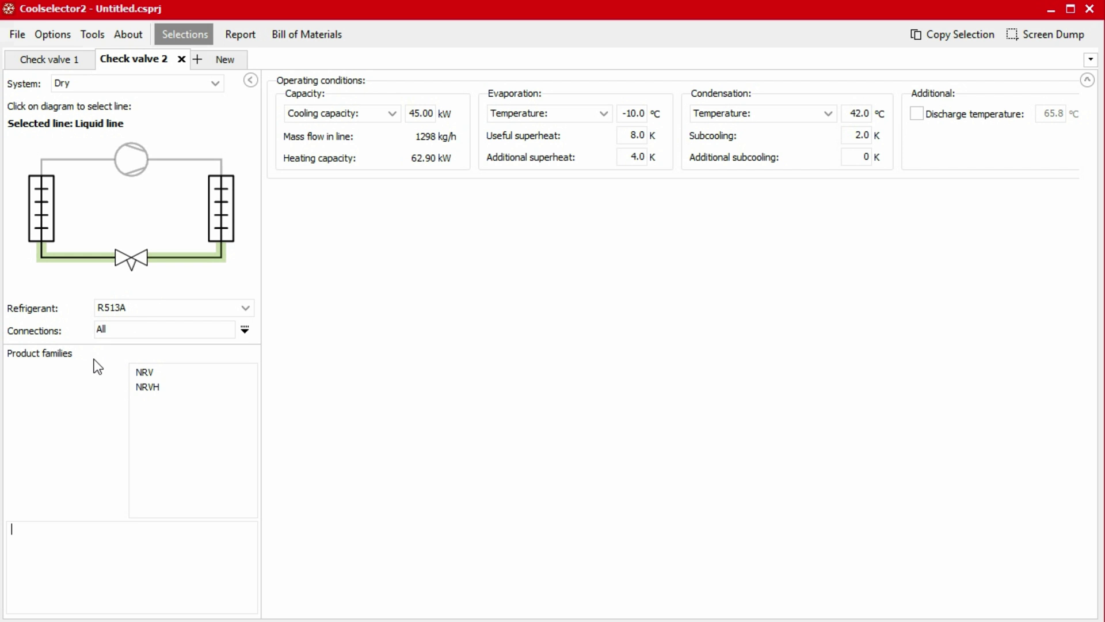
Show NRV family results for the liquid line and select the 45.00 cooling capacity value.
left_click(149, 375)
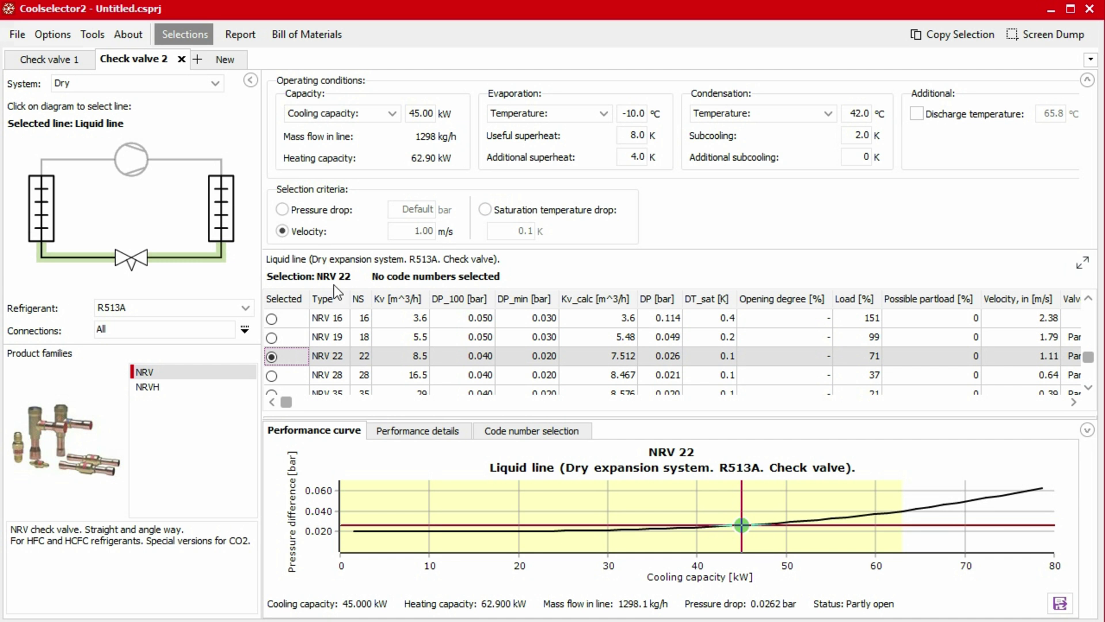
left_click(431, 110)
double_click(436, 111)
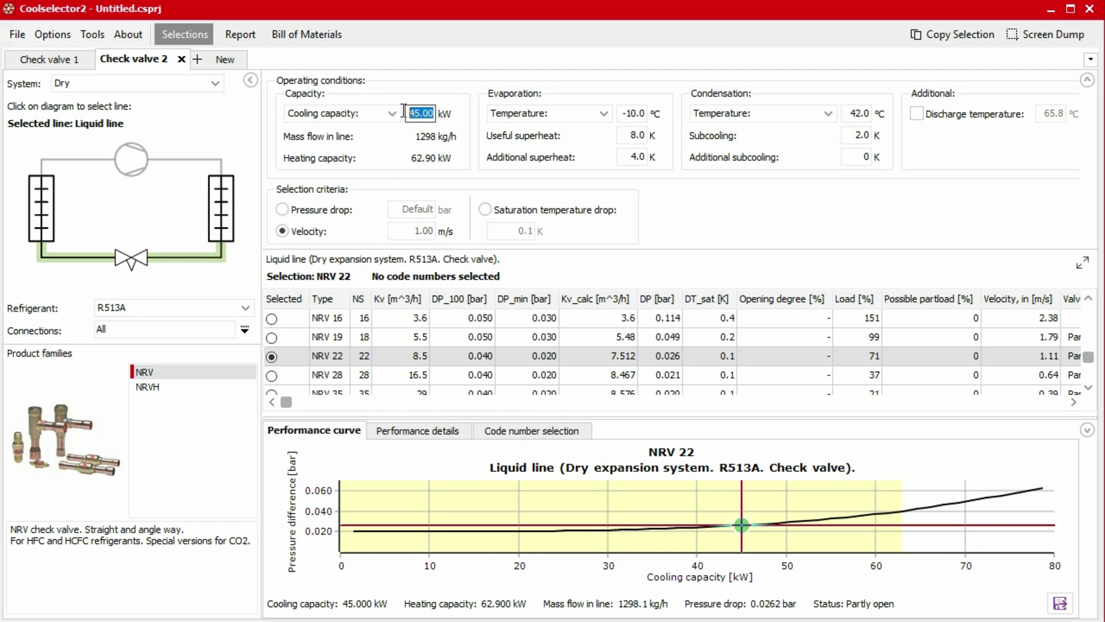
Enter 22.5 kW as the liquid line cooling capacity, bringing NRV 22 to 36% load.
type("22.5")
key("Tab")
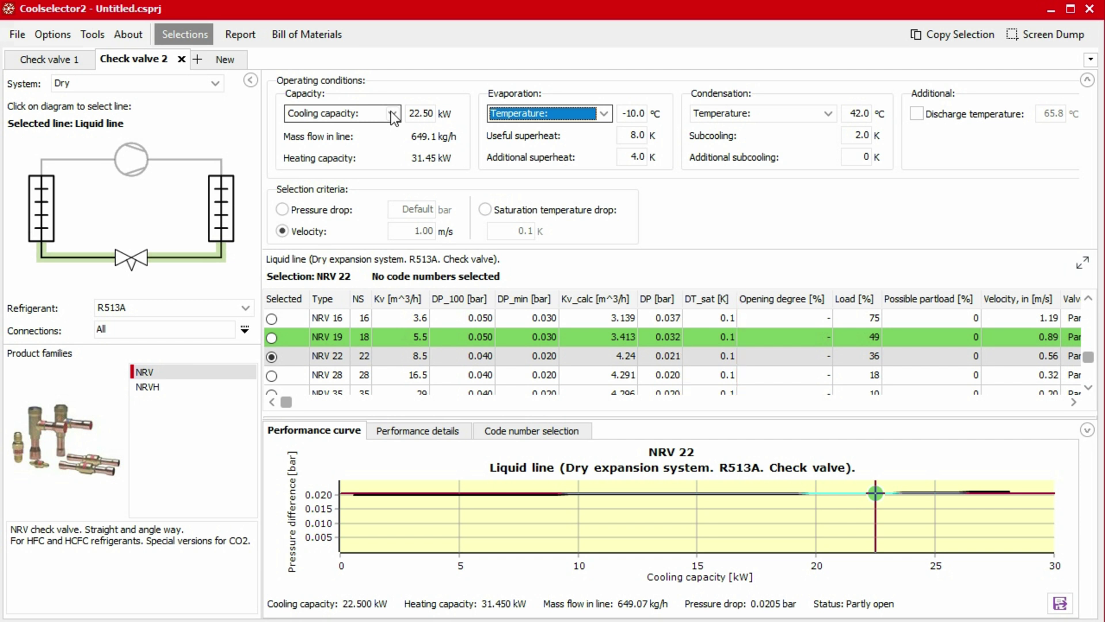
Review NRV 22's performance details and code number 020-1020, then preview the 4-page project report.
left_click(1082, 263)
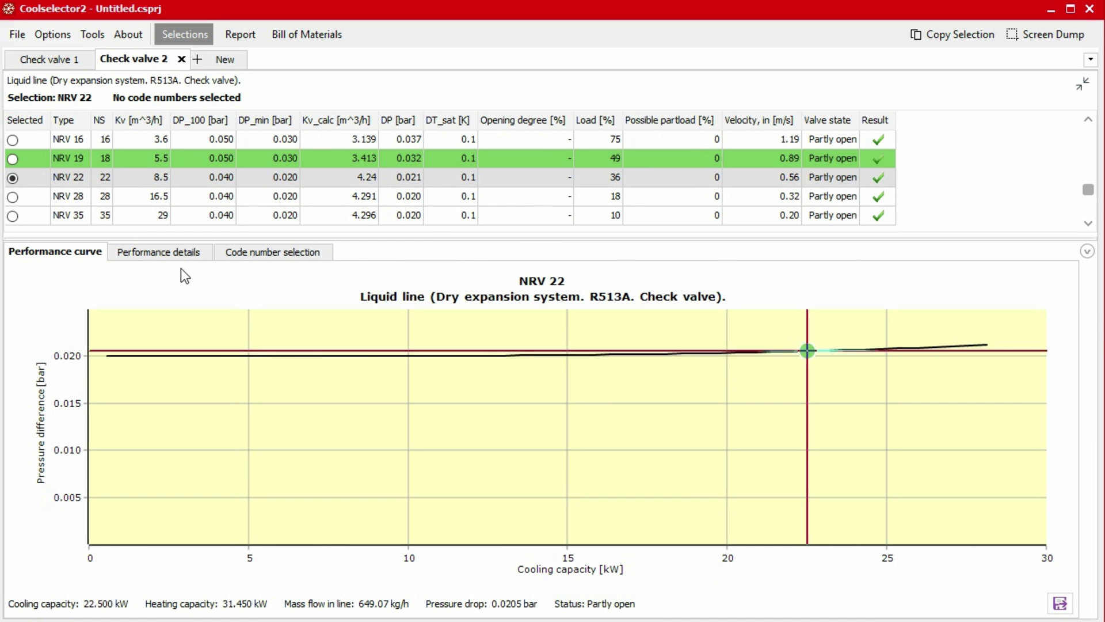
left_click(143, 255)
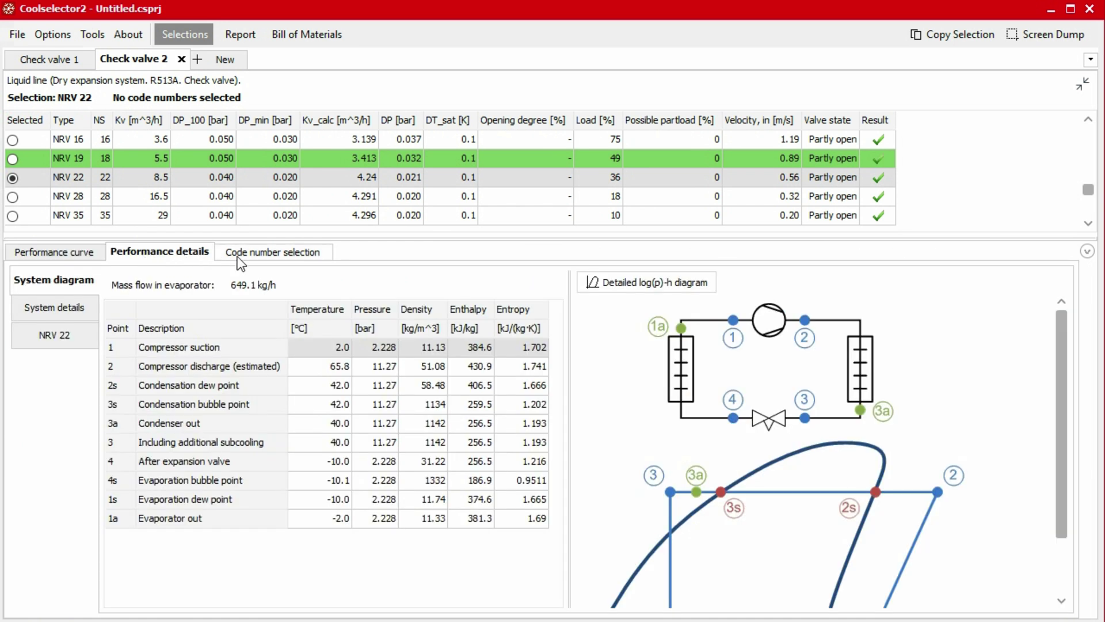
left_click(275, 258)
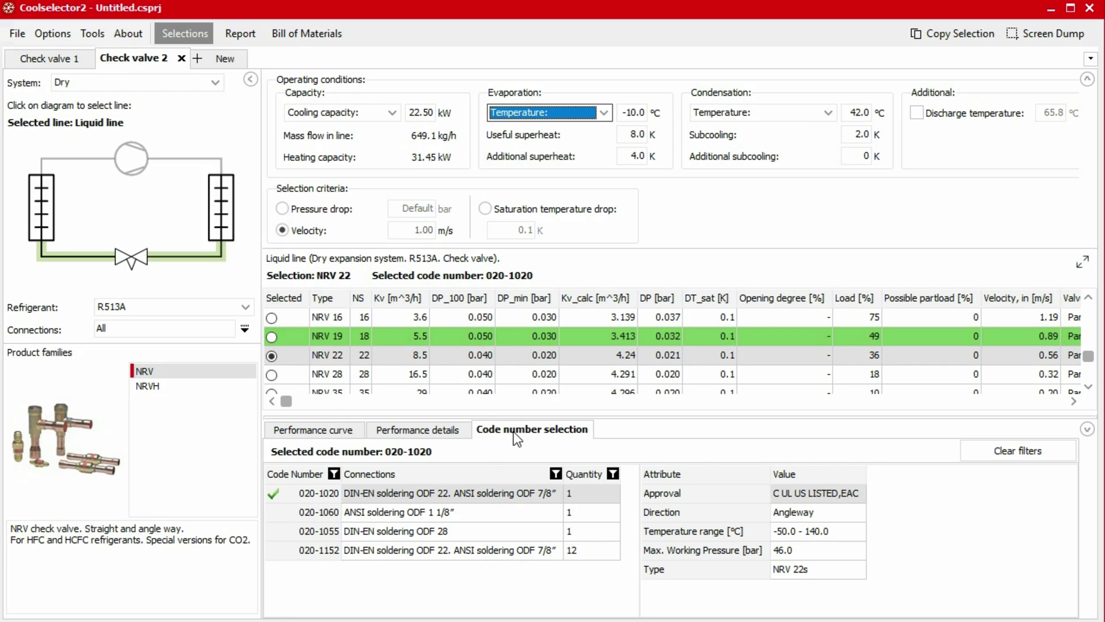
left_click(233, 33)
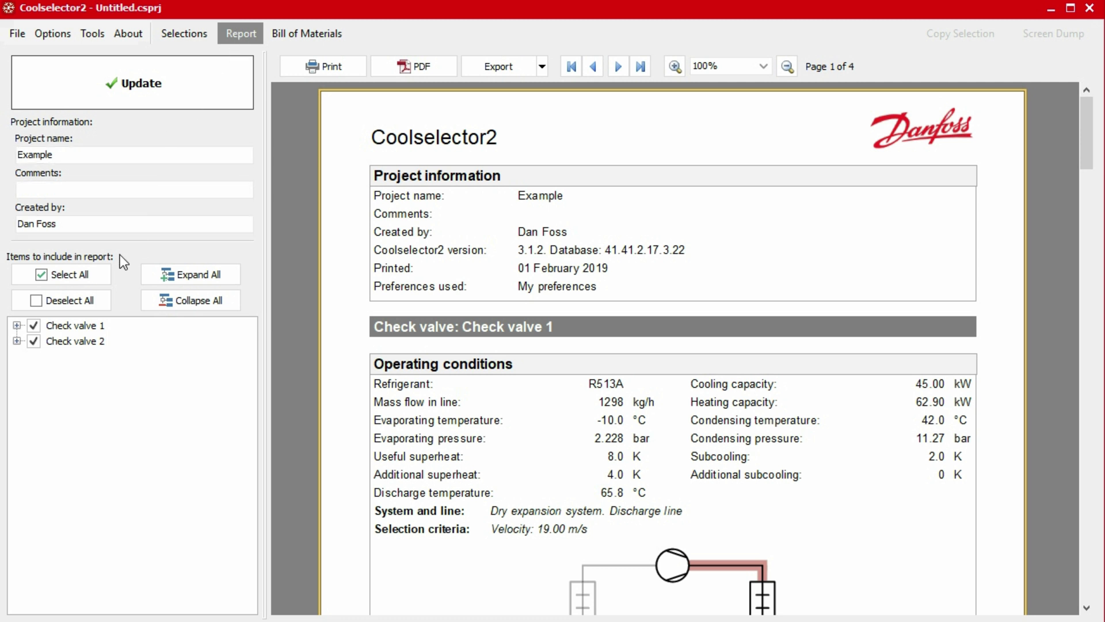
Include Check valve 1's system performance details and update the report to six pages.
left_click(17, 326)
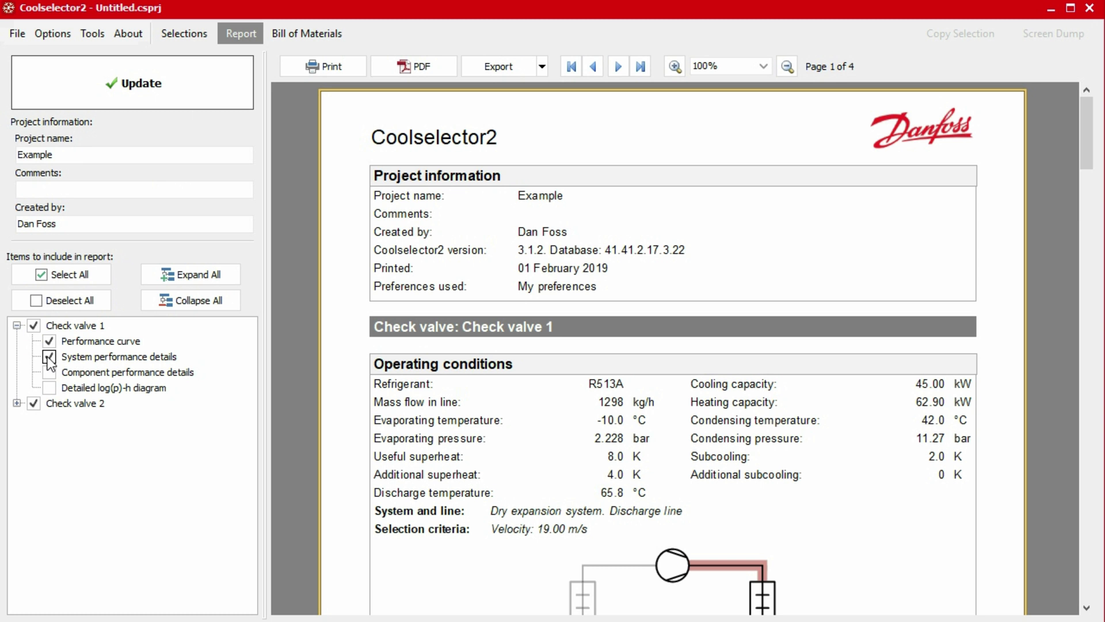
left_click(129, 87)
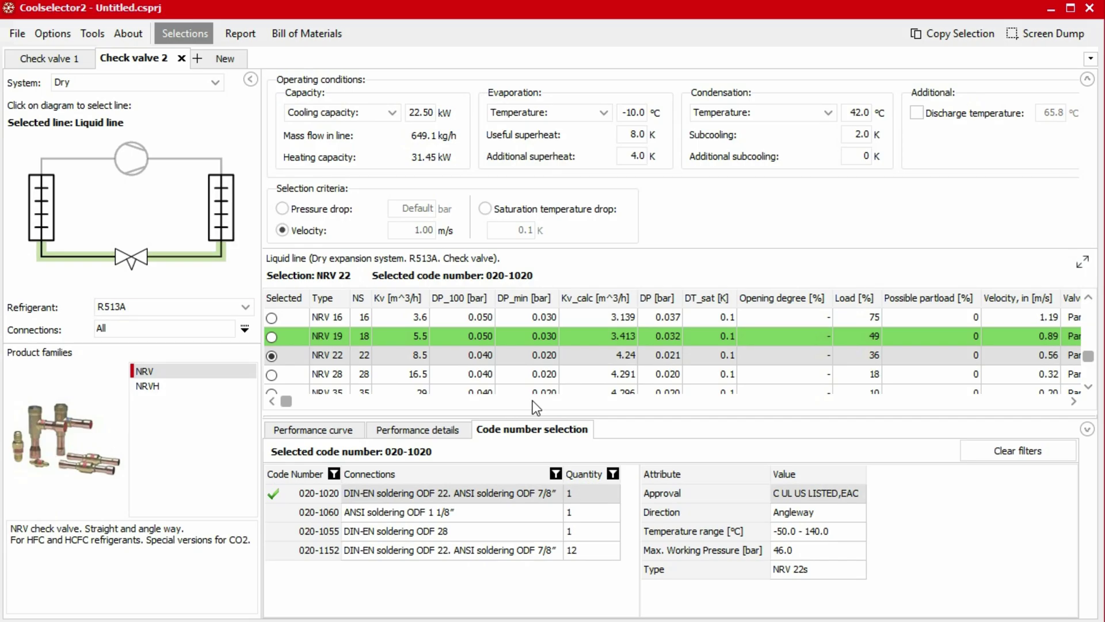
Show the updated Bill of Materials listing NRVH 16 (020-1071) and NRV 22 (020-1020).
left_click(293, 33)
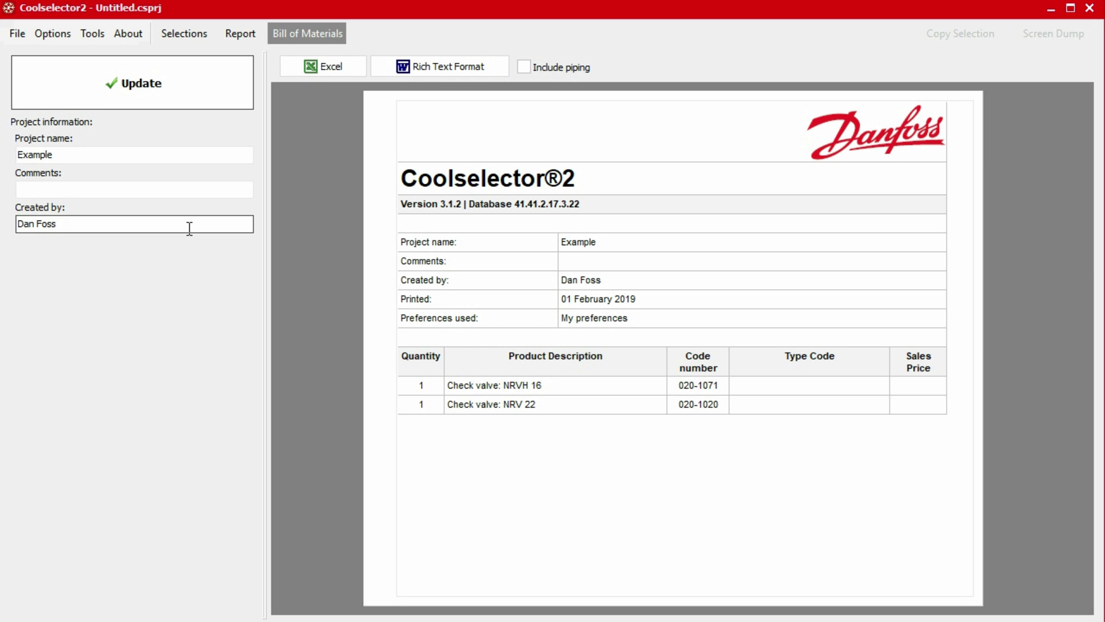
left_click(148, 81)
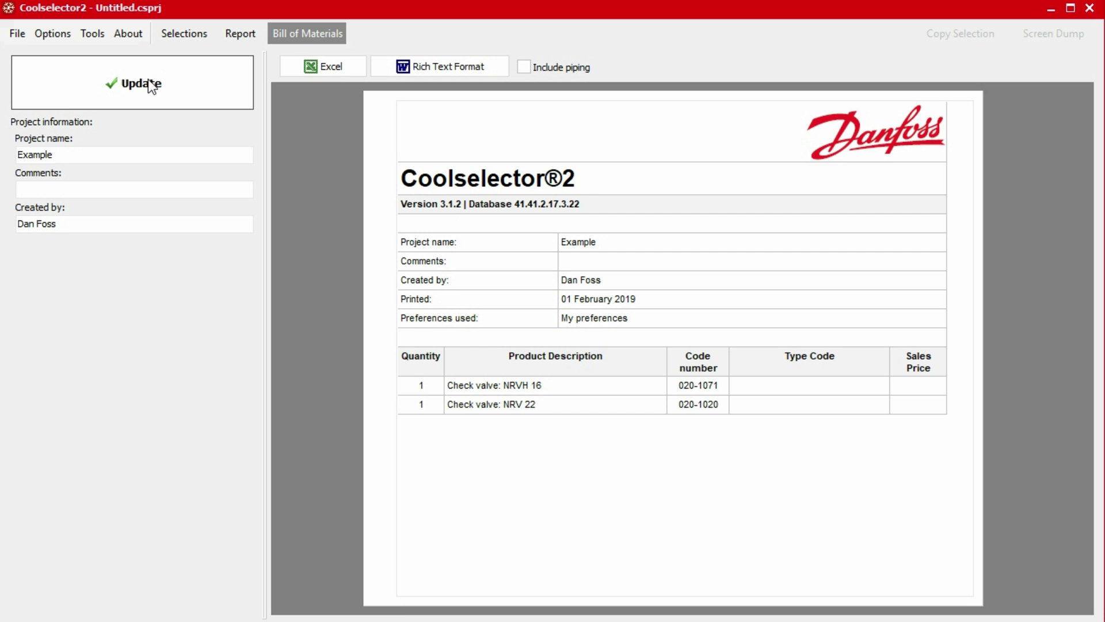